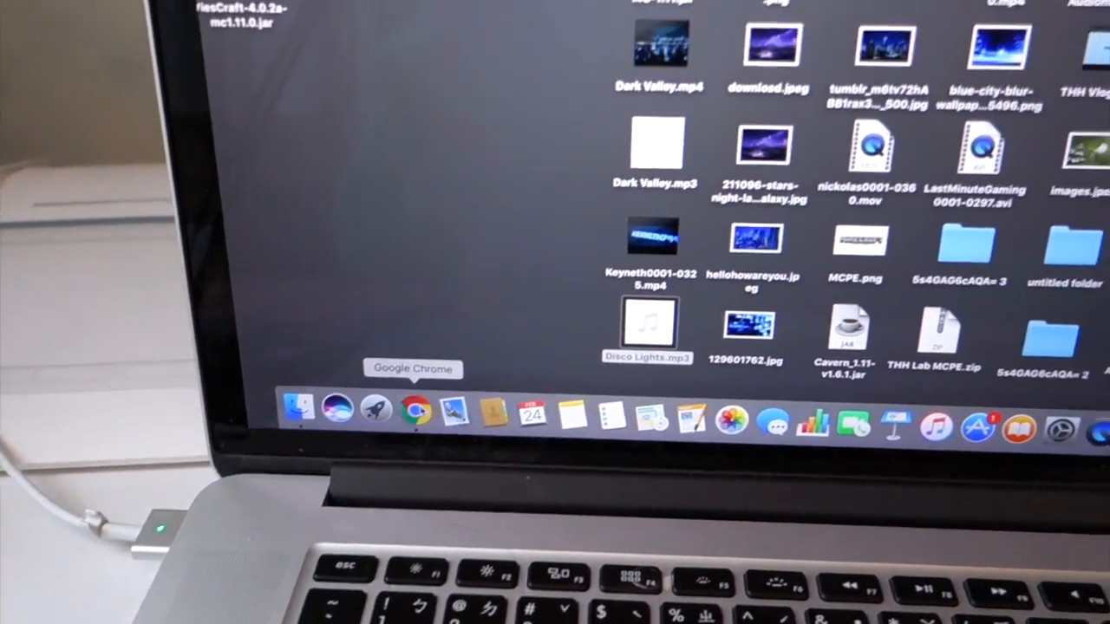
Open Google Chrome and load the soundation.com website.
left_click(469, 337)
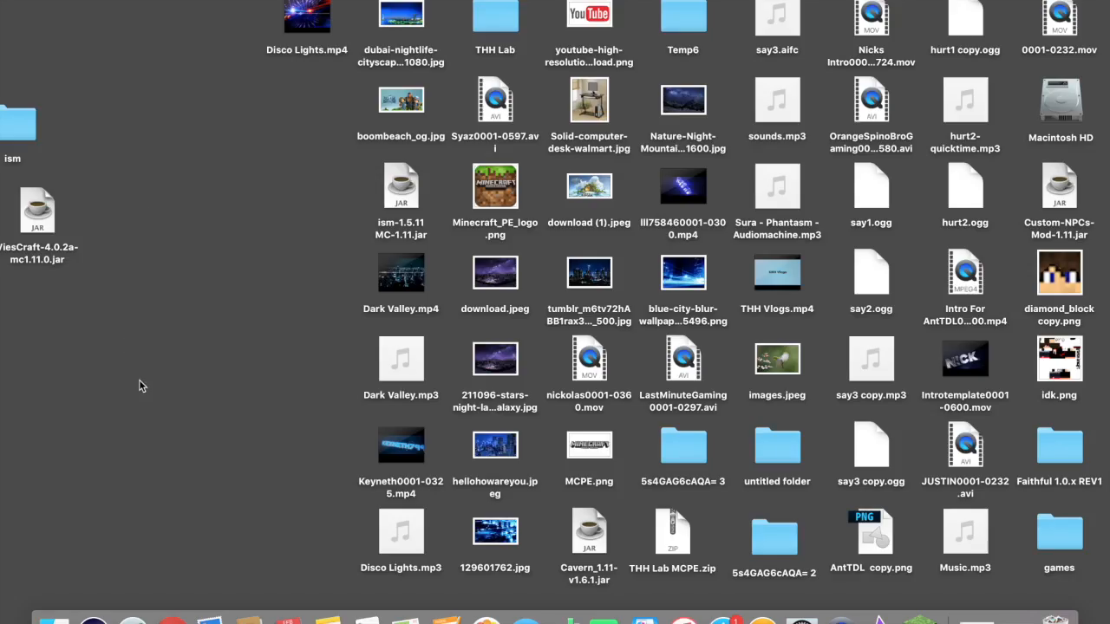
left_click(172, 618)
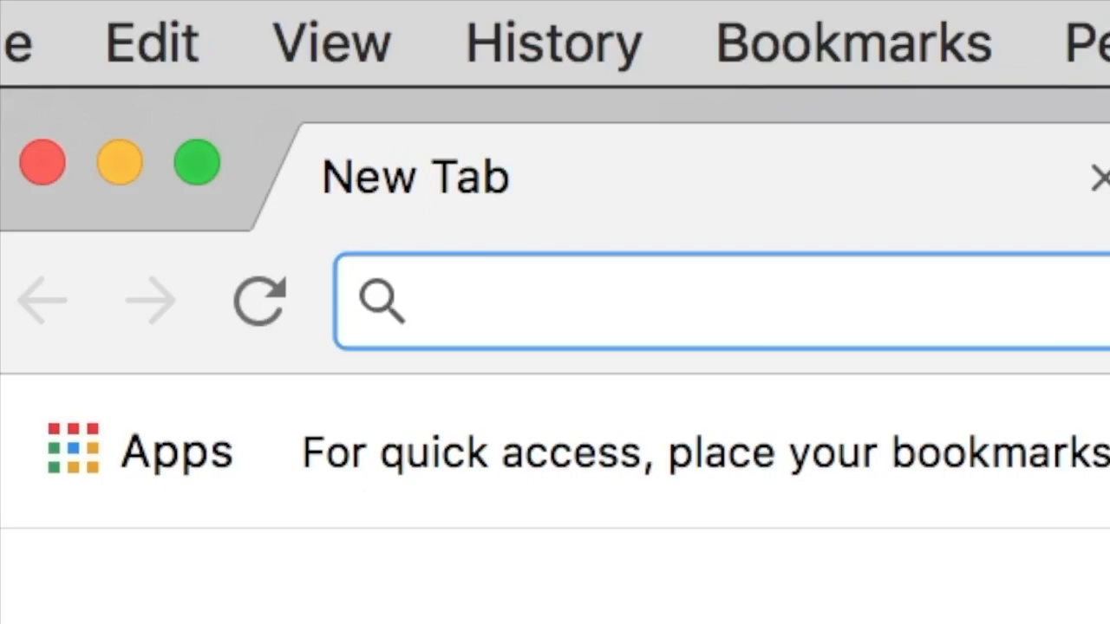
type("Soyn")
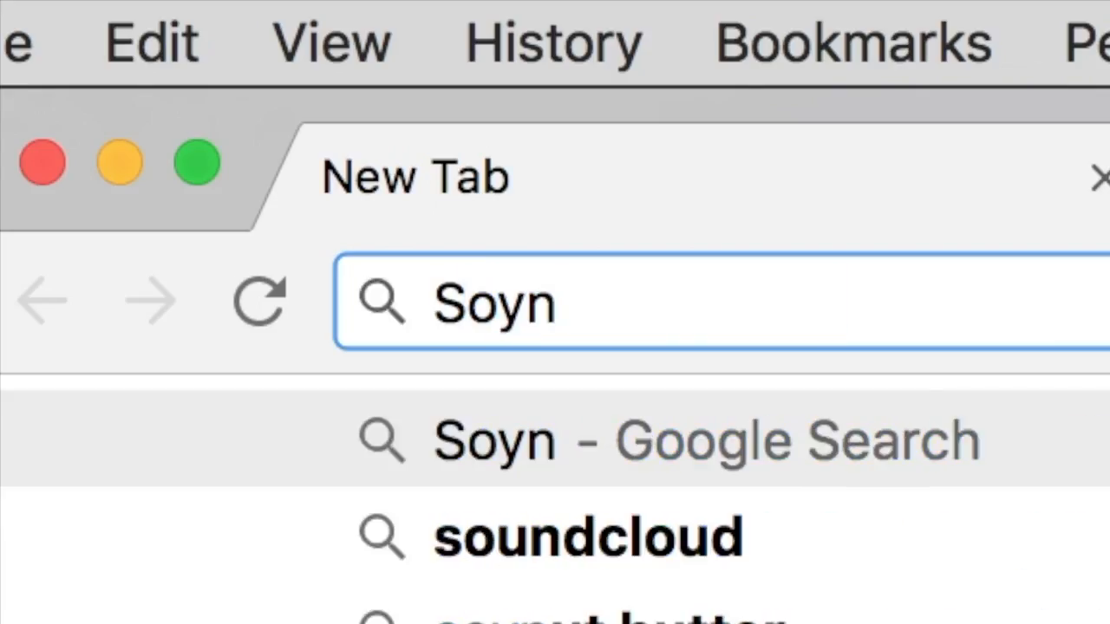
key("BackSpace")
key("BackSpace")
type("undatio")
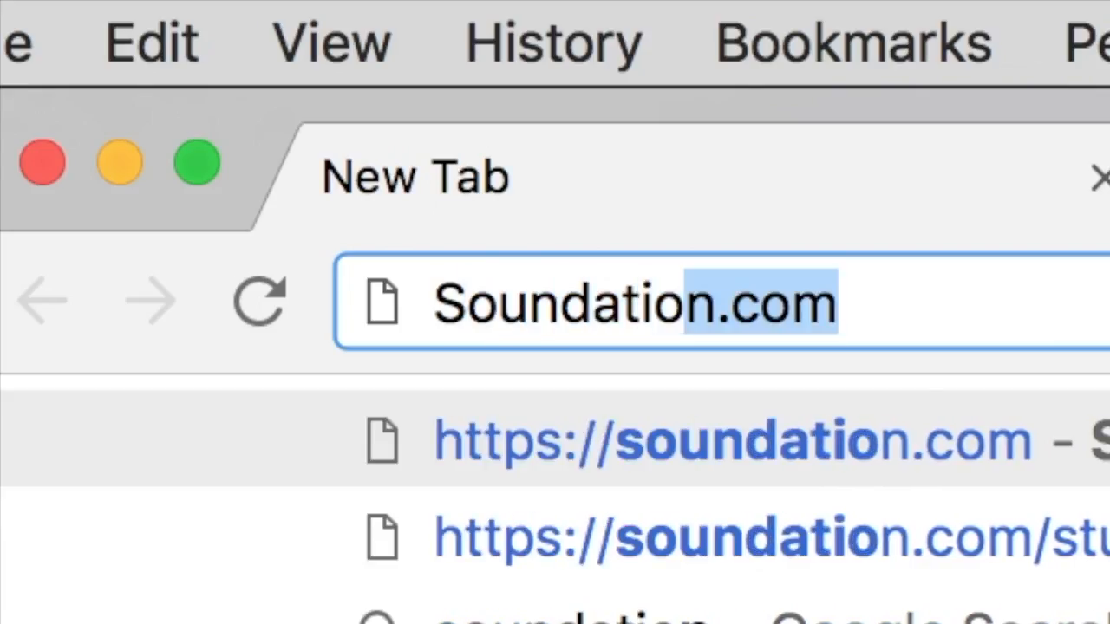
key("Return")
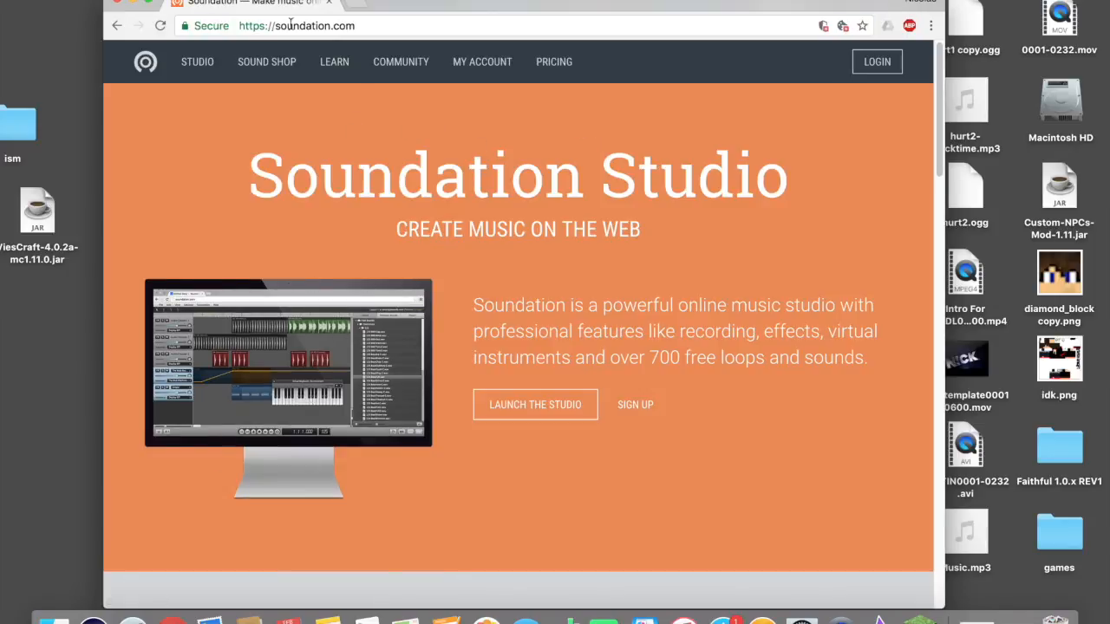
Launch the online studio from the Soundation site and log in with the saved account credentials.
left_click(197, 65)
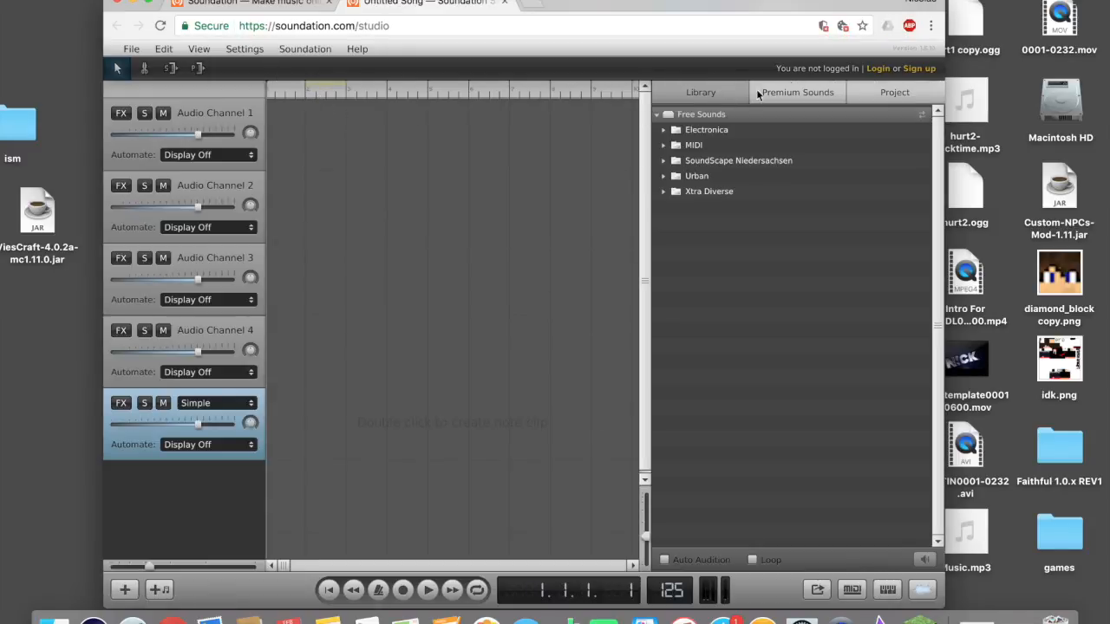
left_click(880, 69)
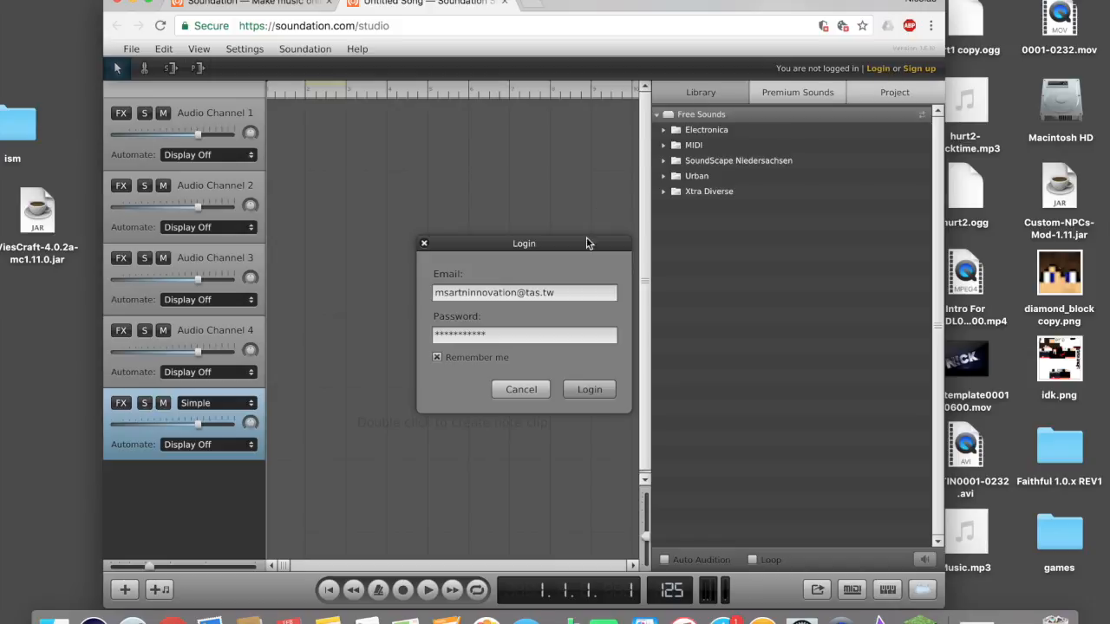
left_click(585, 389)
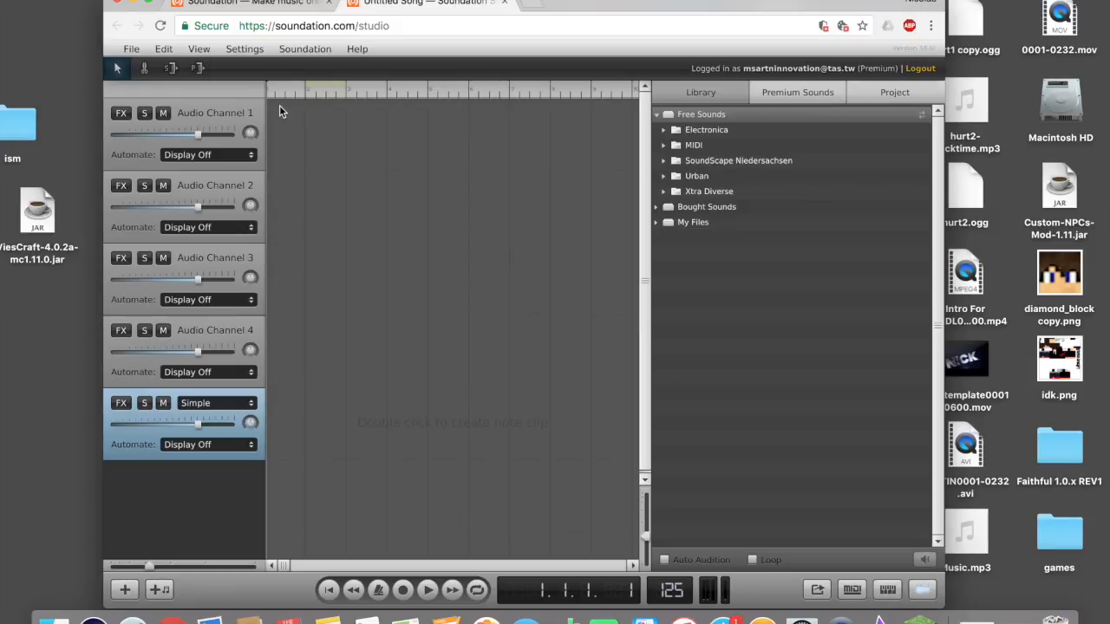
Open the saved song "Nice" from the account's song list.
left_click(128, 47)
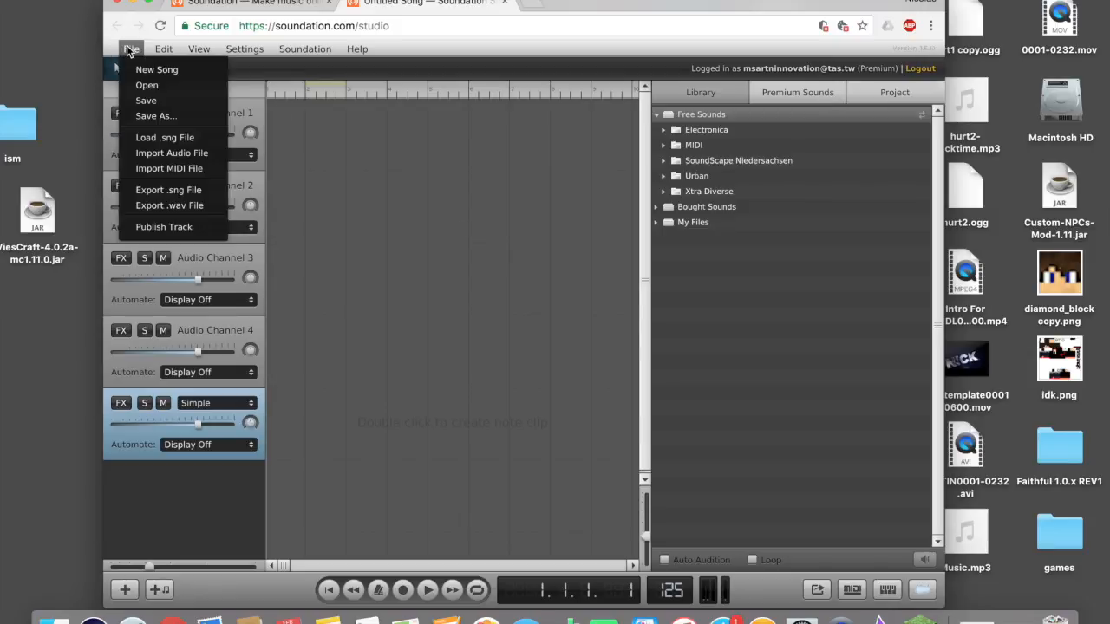
left_click(145, 87)
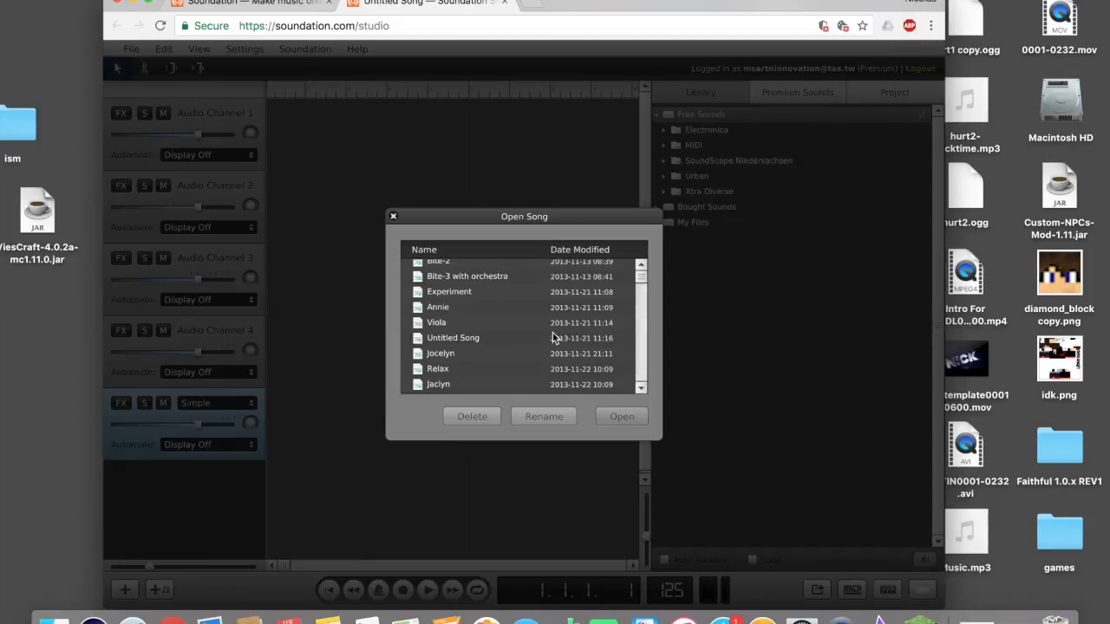
left_click_drag(640, 277, 633, 391)
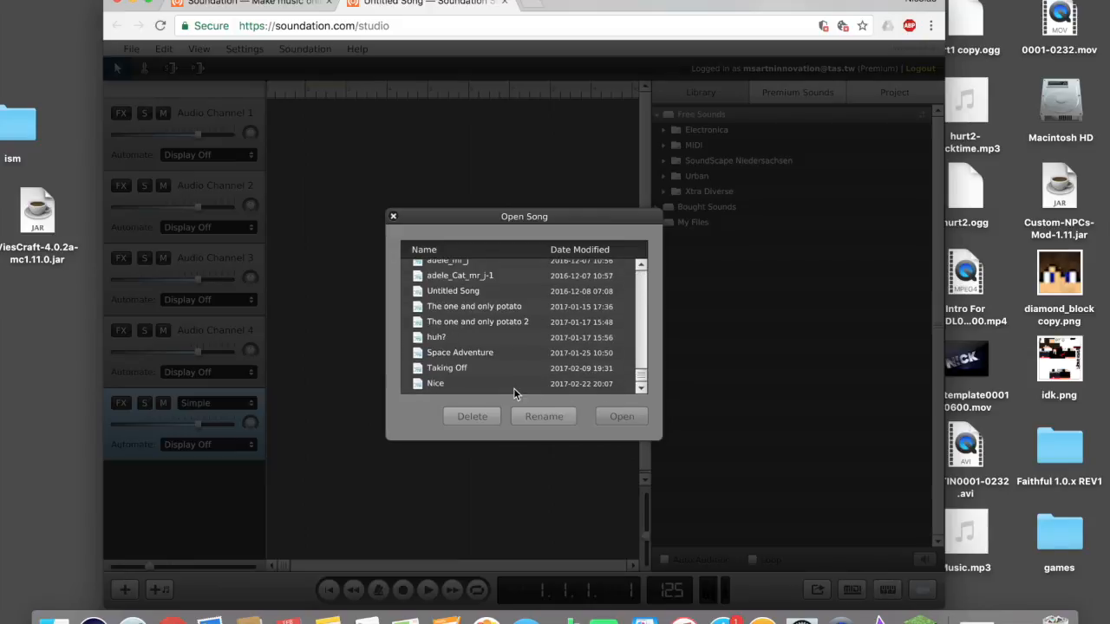
left_click(515, 385)
left_click(629, 413)
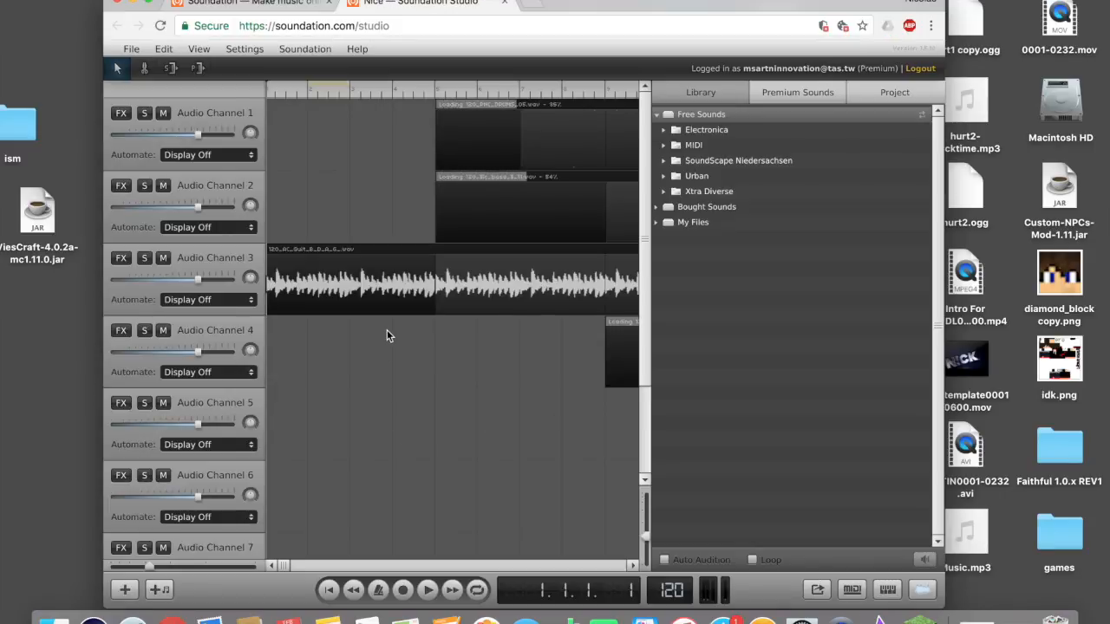
Open the saved song "Taking Off" in place of the current one.
left_click(131, 48)
left_click(179, 87)
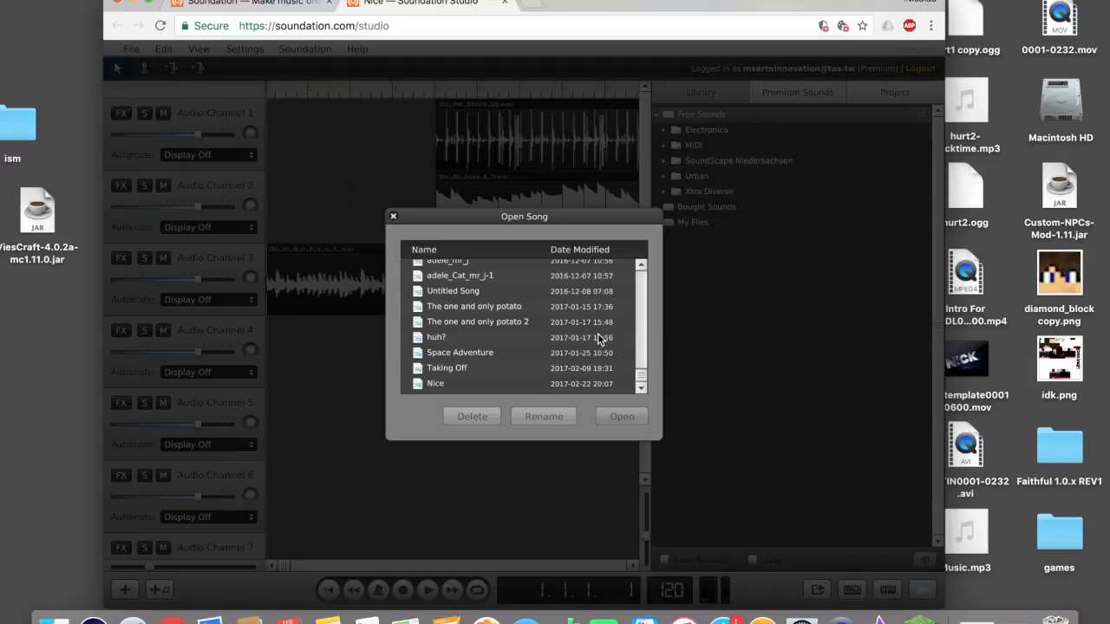
left_click(520, 370)
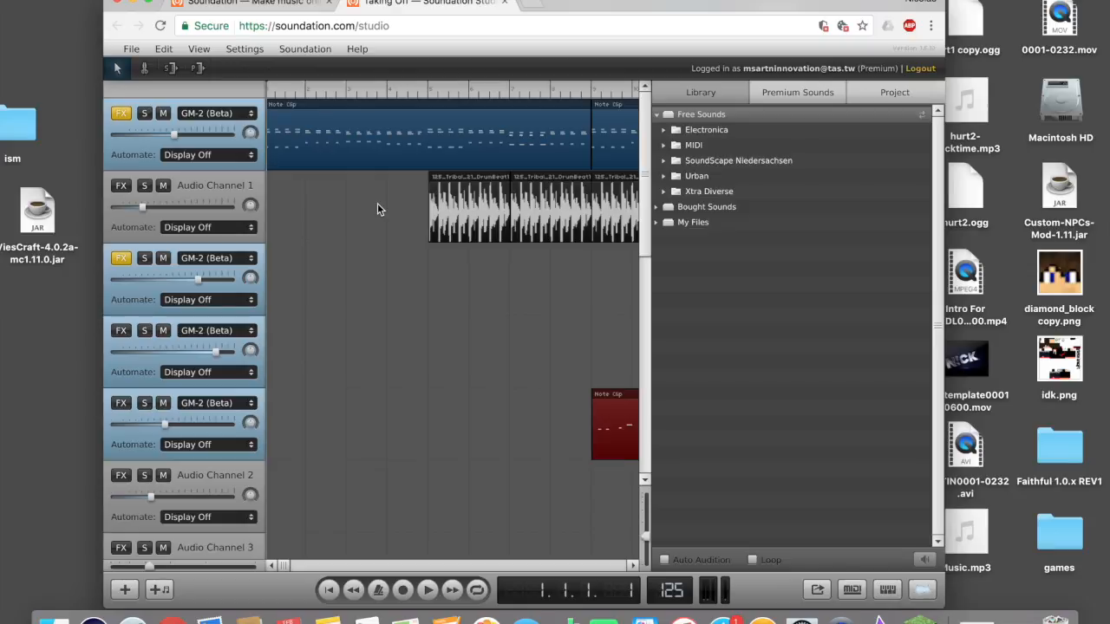
Play parts of the song from its beginning, and move the playhead to just before bar 6.
key("space")
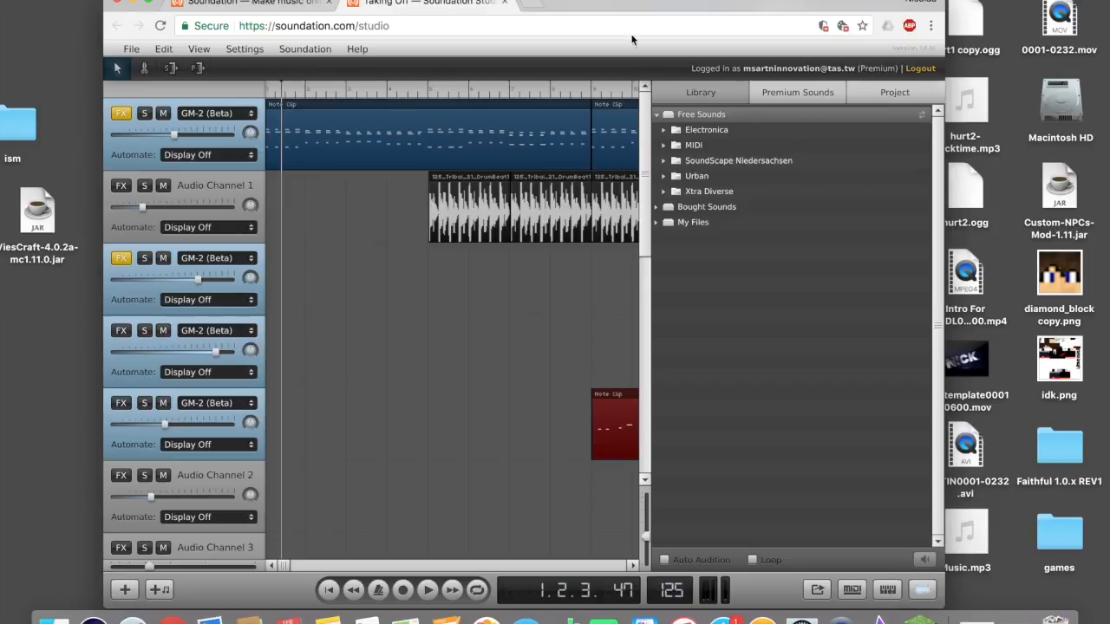
left_click_drag(286, 566, 265, 594)
key("space")
key("space")
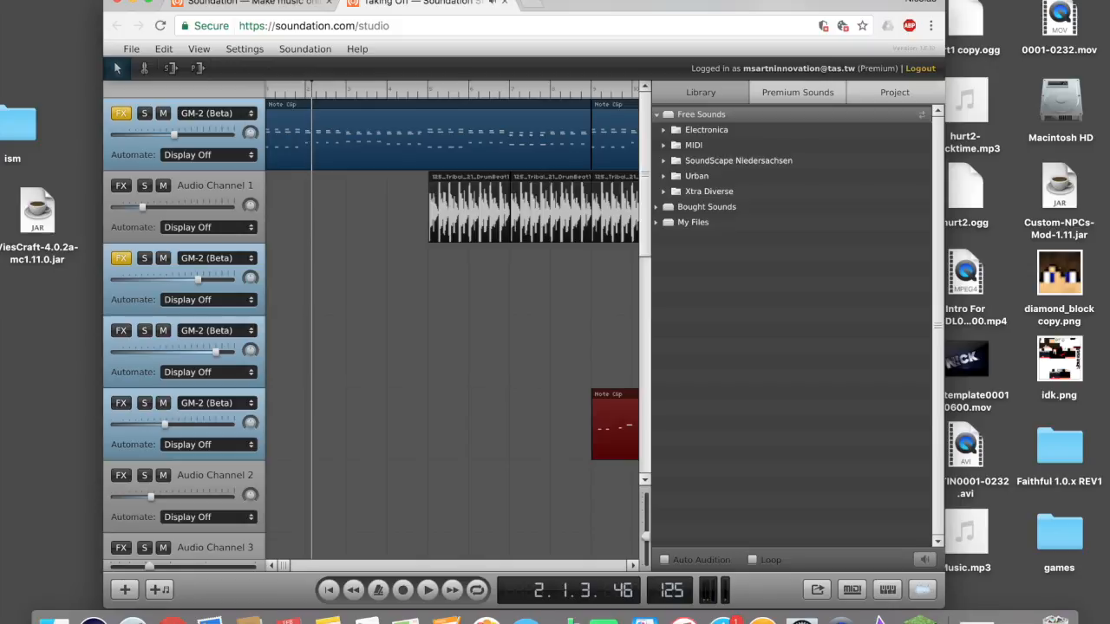
key("space")
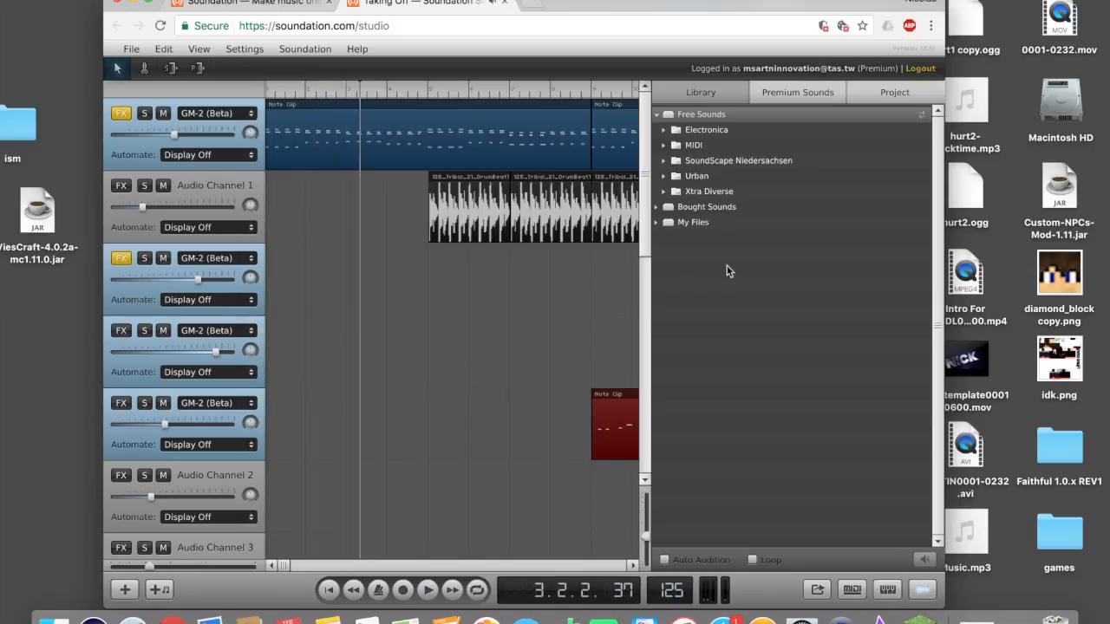
left_click(460, 84)
key("space")
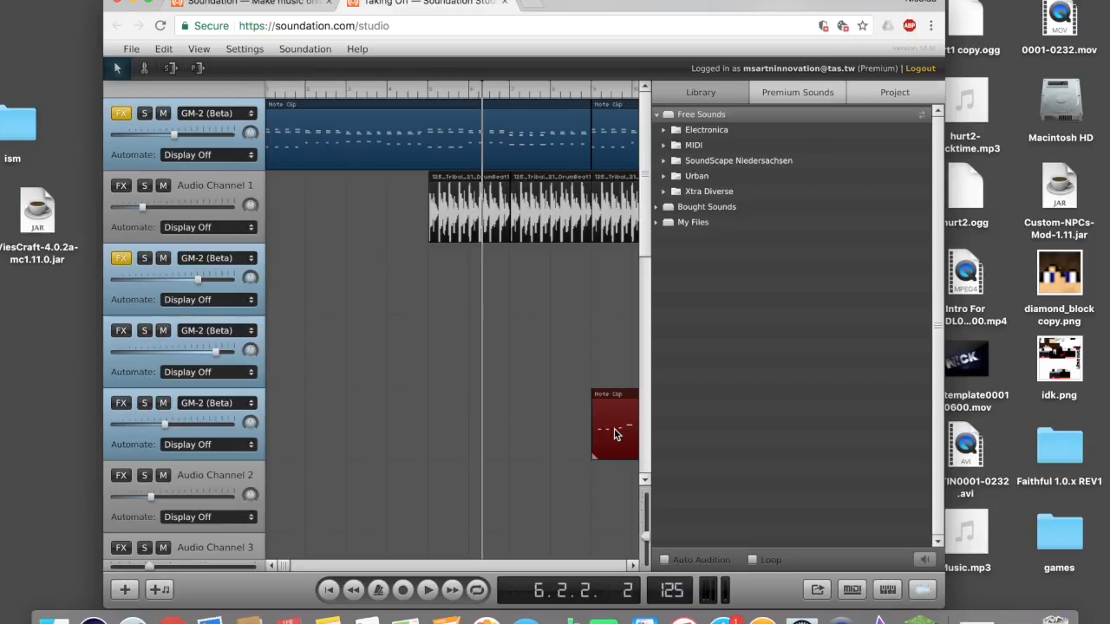
Create a note clip near bar 3 on the second GM-2 channel and draw eleven scattered short notes in it.
double_click(343, 297)
left_click_drag(478, 283, 552, 444)
left_click(412, 188)
left_click(437, 249)
left_click(520, 287)
left_click(454, 310)
left_click(571, 330)
left_click(503, 429)
left_click(437, 422)
left_click(656, 373)
left_click(504, 243)
left_click(606, 305)
left_click(521, 231)
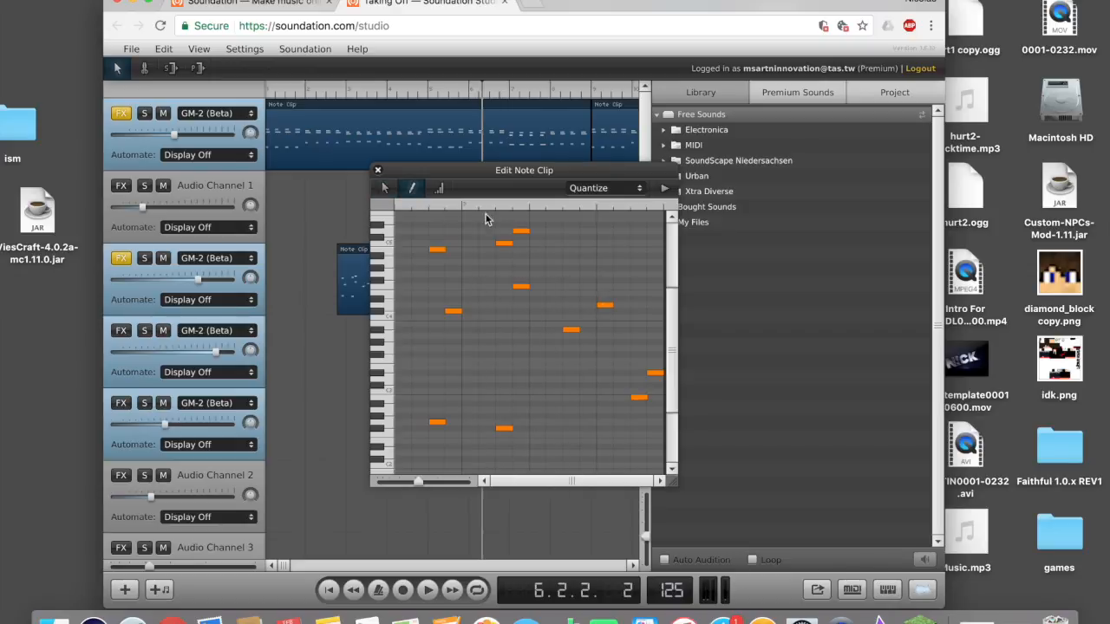
left_click(378, 172)
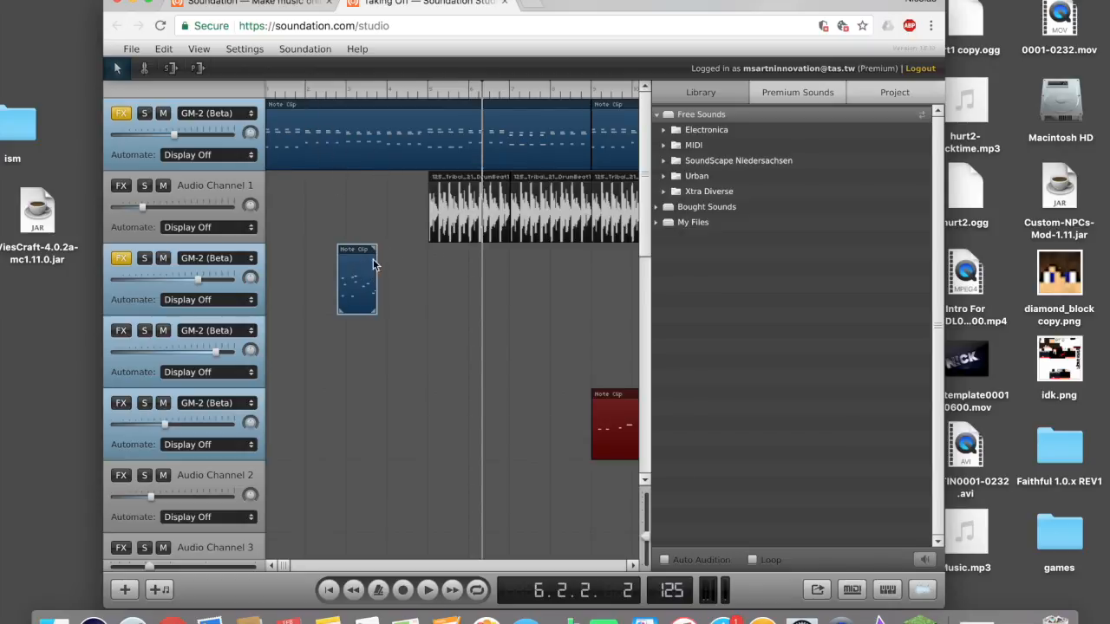
Play the new note clip from just after bar 2 and delete the clip.
left_click(318, 91)
key("space")
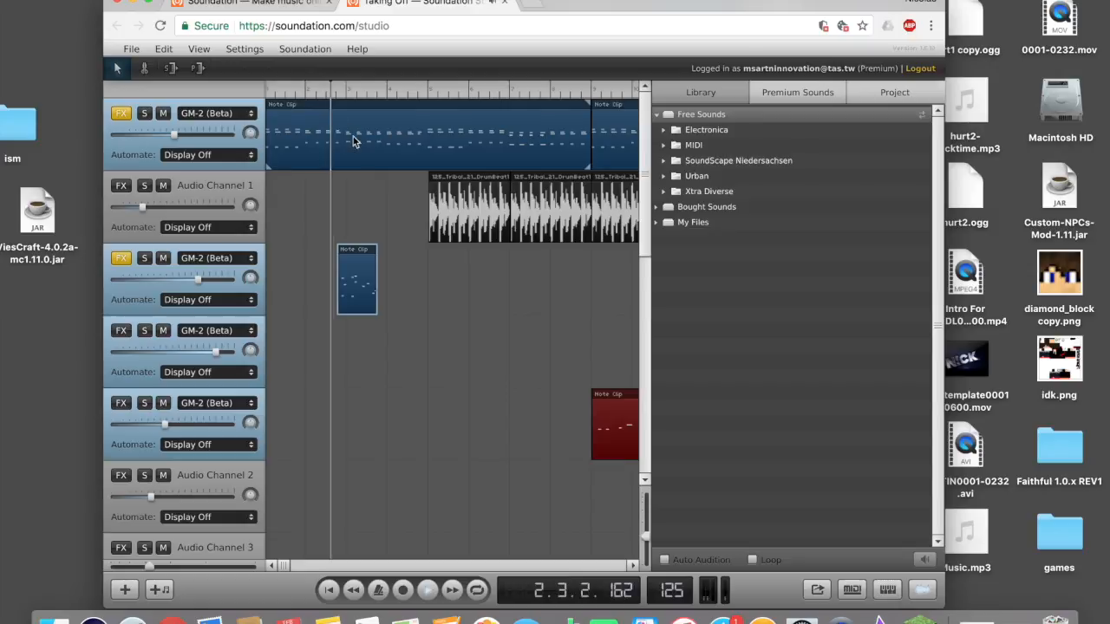
key("space")
key("Delete")
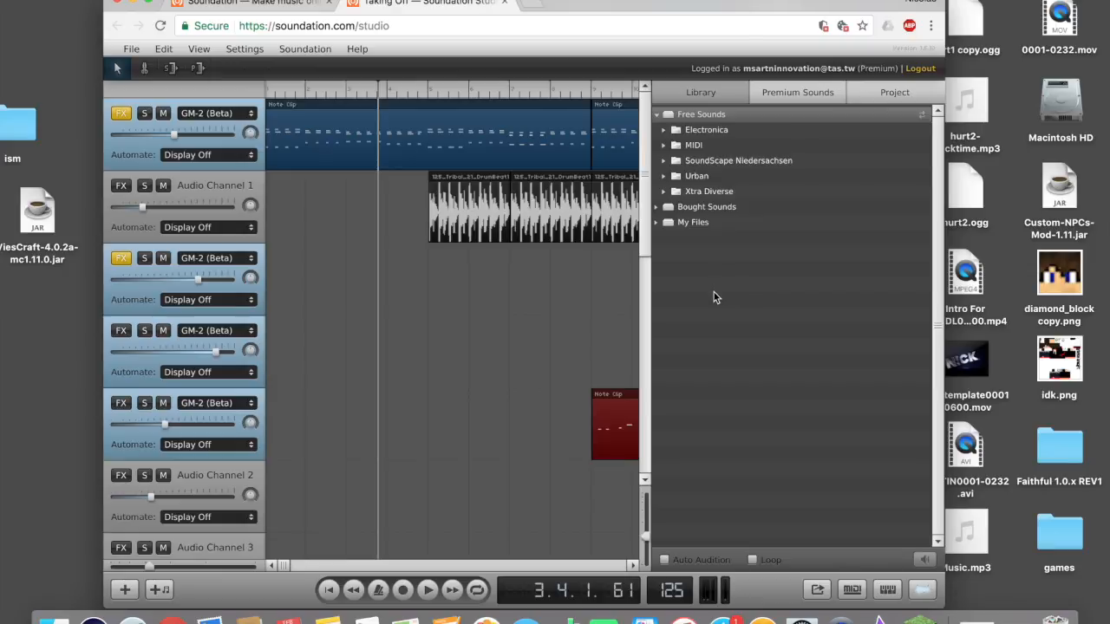
Filter the premium sounds by the Electronica genre and the Electronic Drums instrument.
left_click(790, 98)
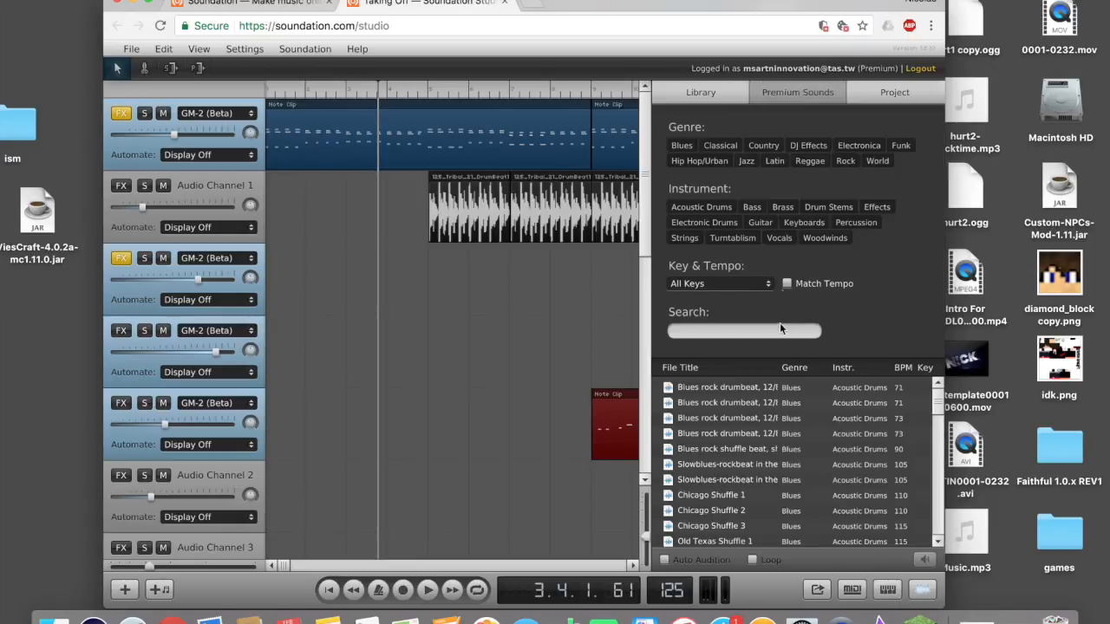
left_click(709, 227)
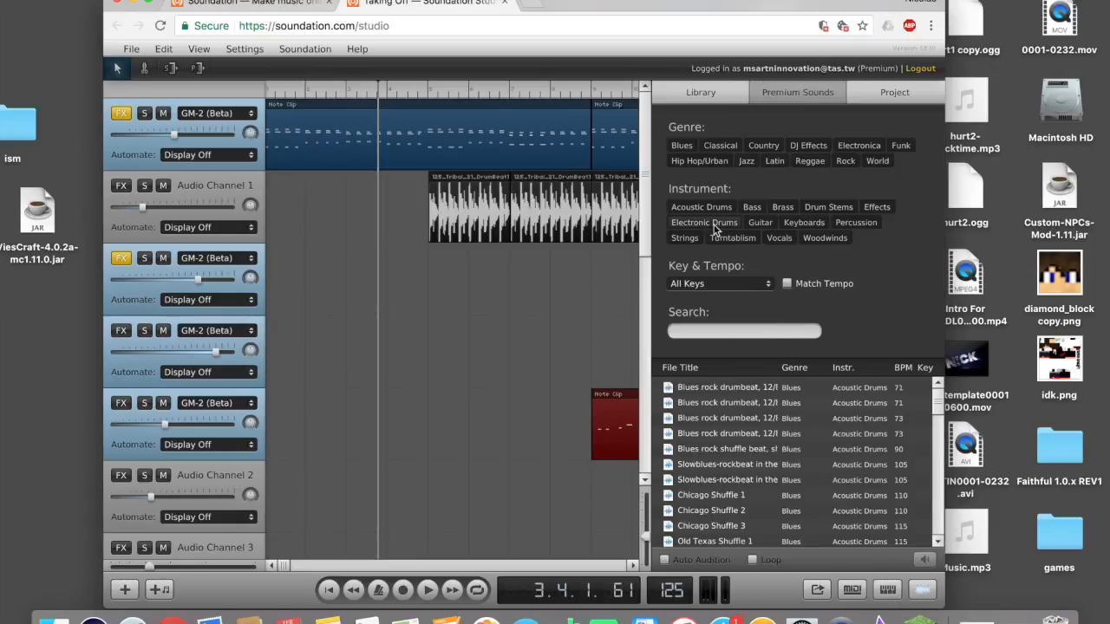
left_click(863, 147)
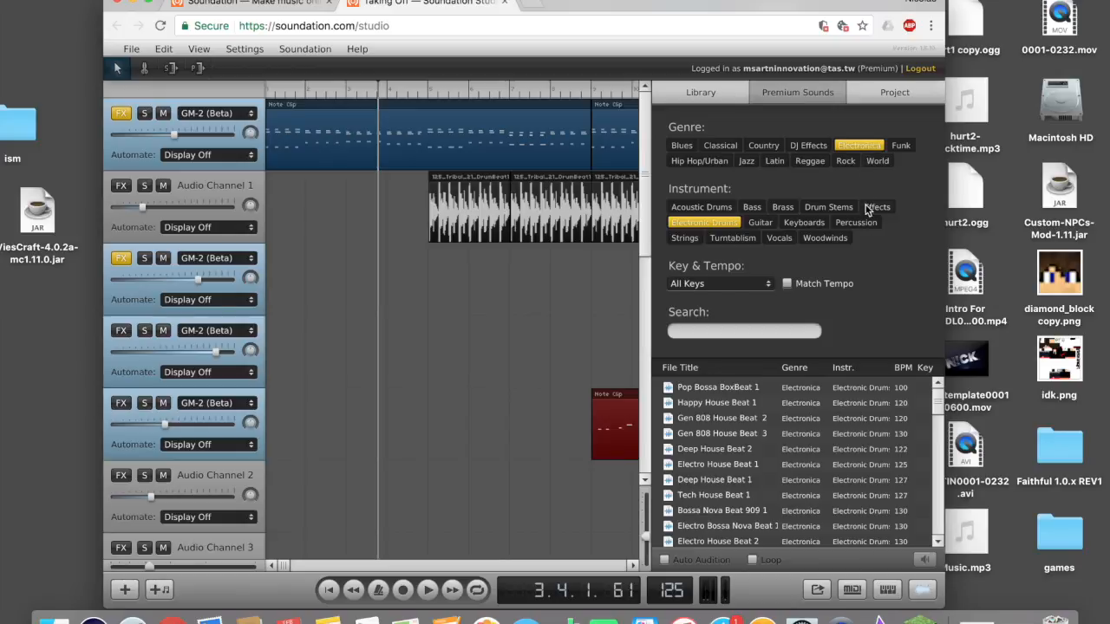
Audition several filtered drum loops, including Deep House Beat 1, Deep House Beat 2 and Electro House Beat 1.
left_click(754, 425)
left_click(787, 480)
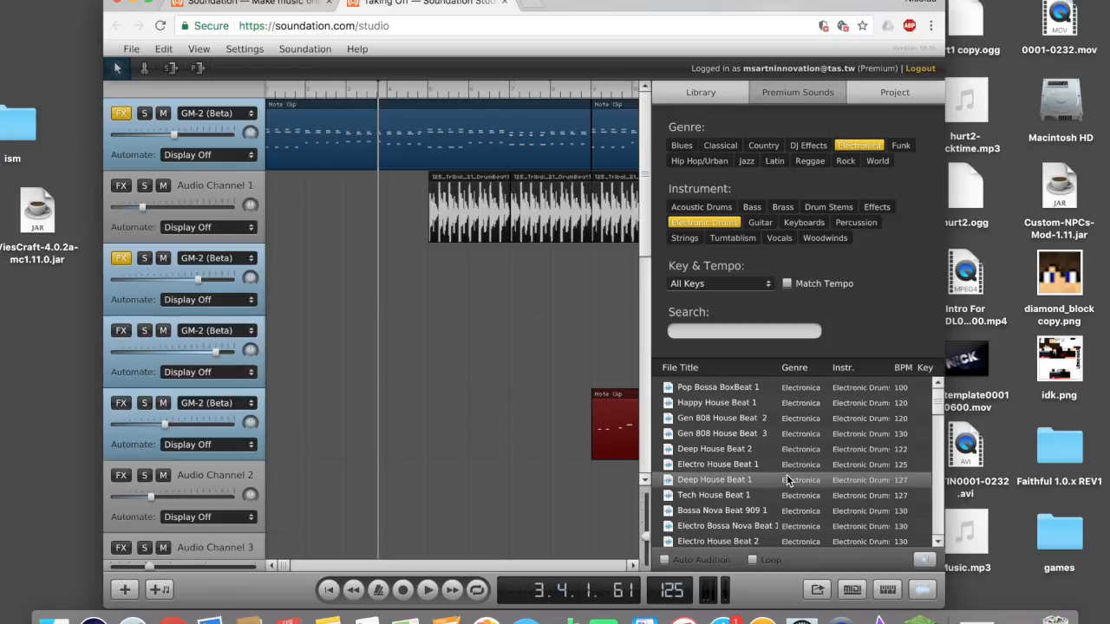
left_click(783, 449)
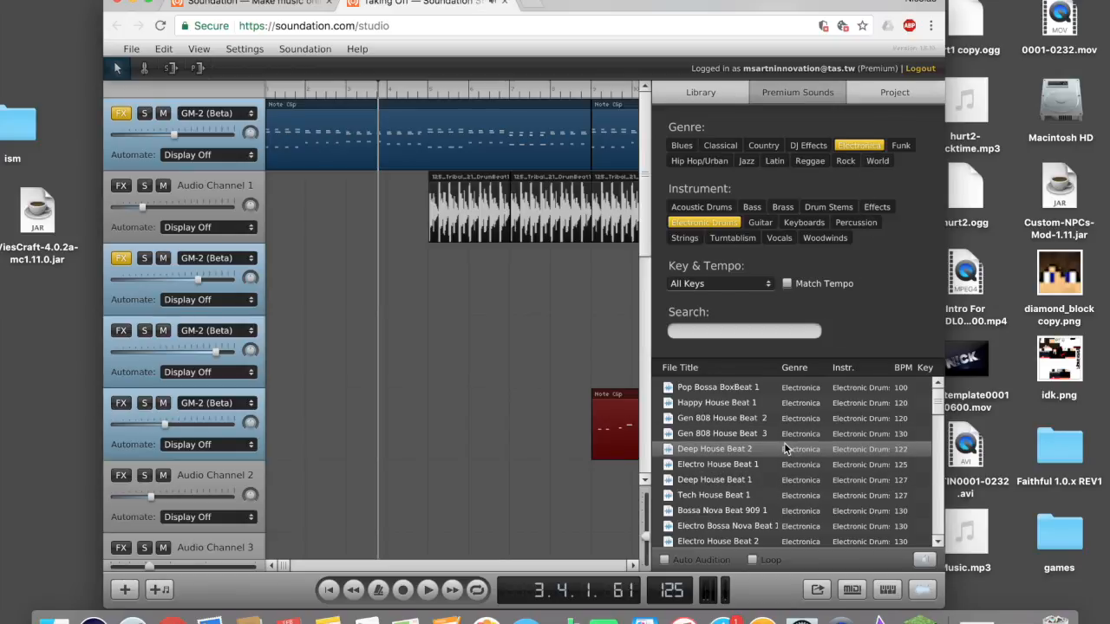
left_click(725, 464)
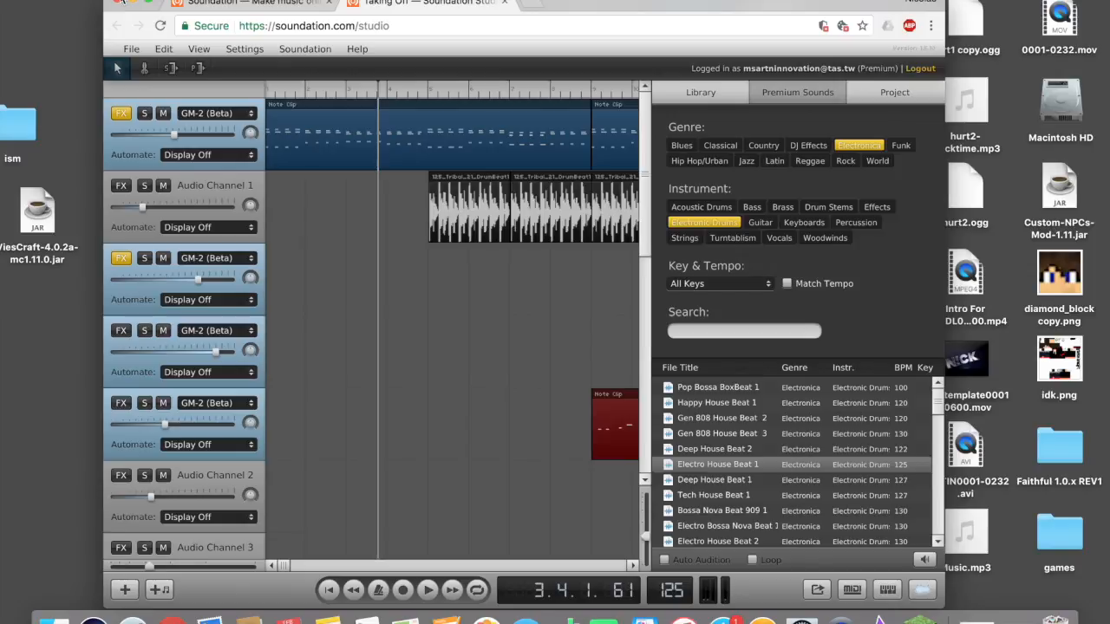
Close the browser window, leaving the studio without saving, and switch to the App Store.
left_click(122, 3)
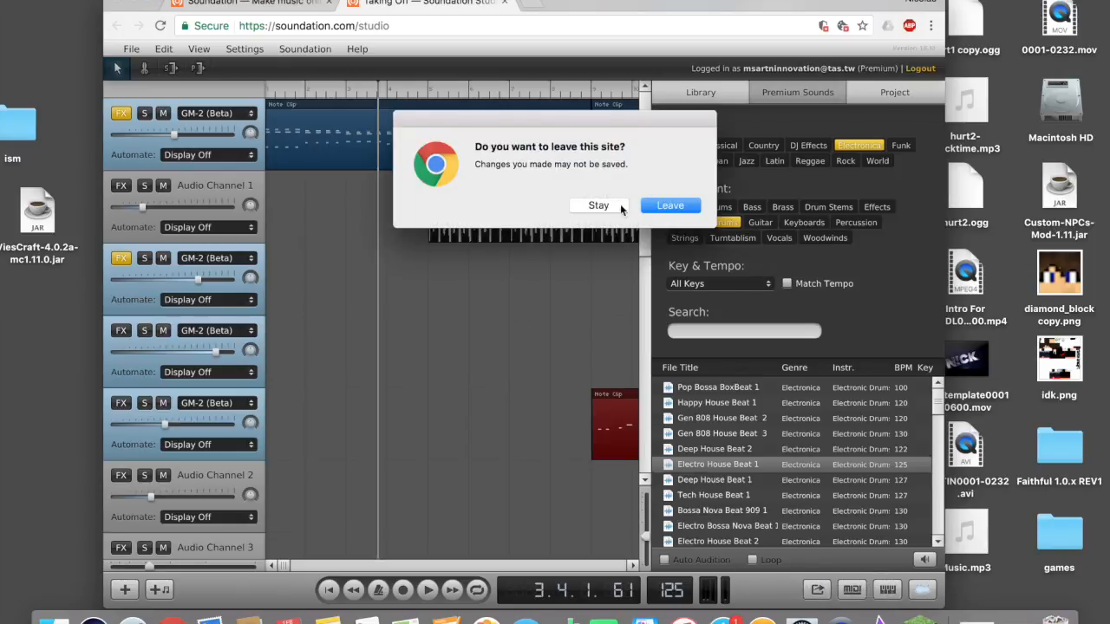
left_click(668, 205)
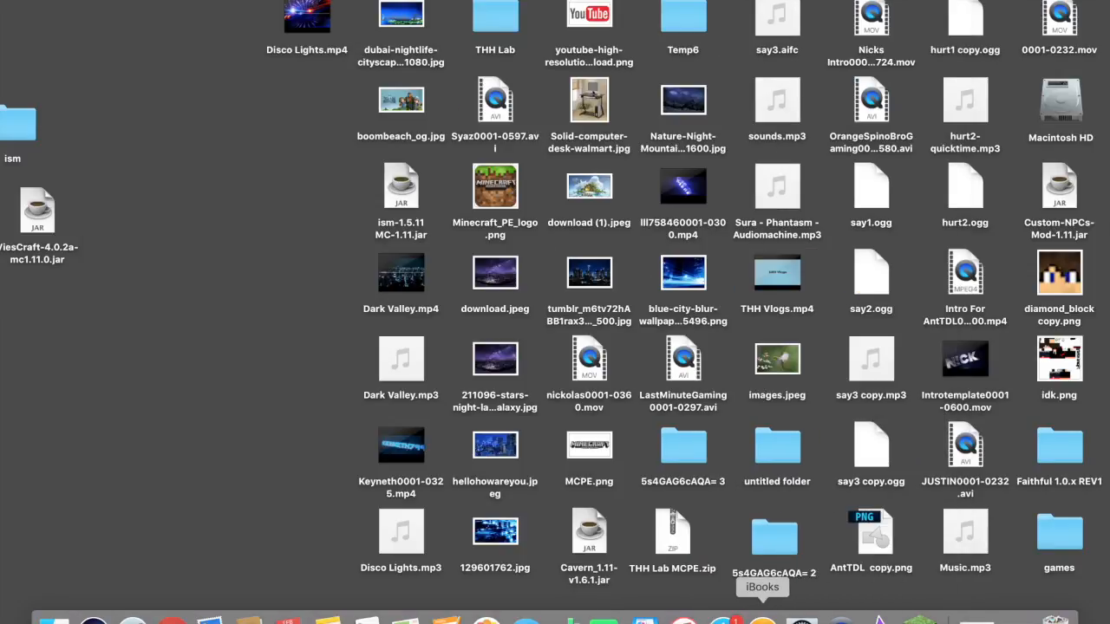
left_click(722, 618)
Search the App Store for "Logic Pro X" and open the product page of the Logic Pro X app.
left_click(984, 13)
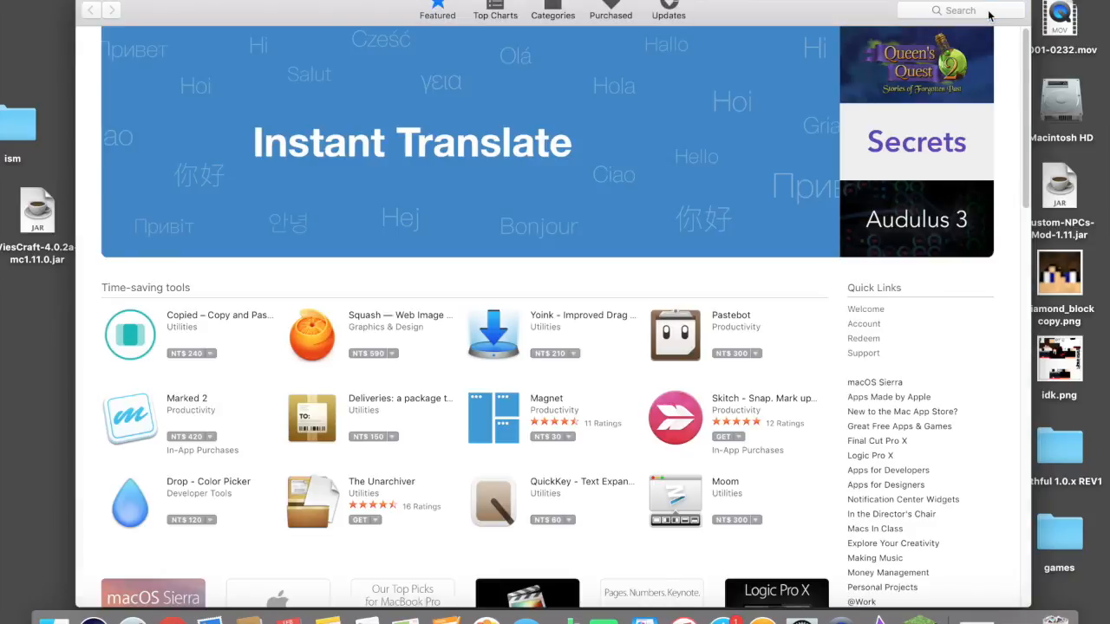
left_click(988, 12)
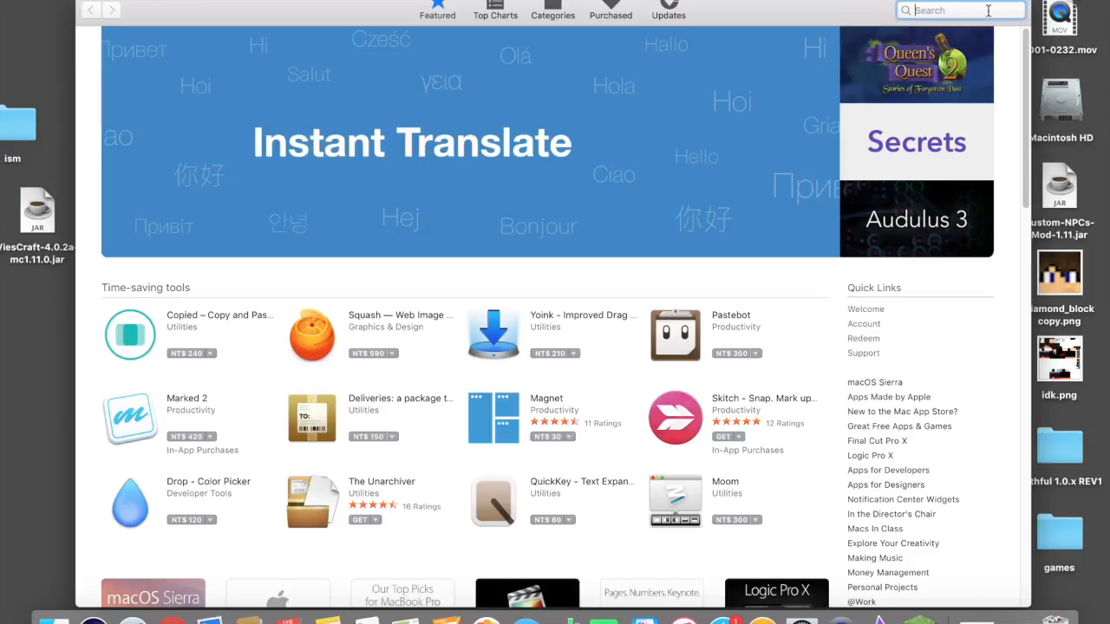
type("Logic")
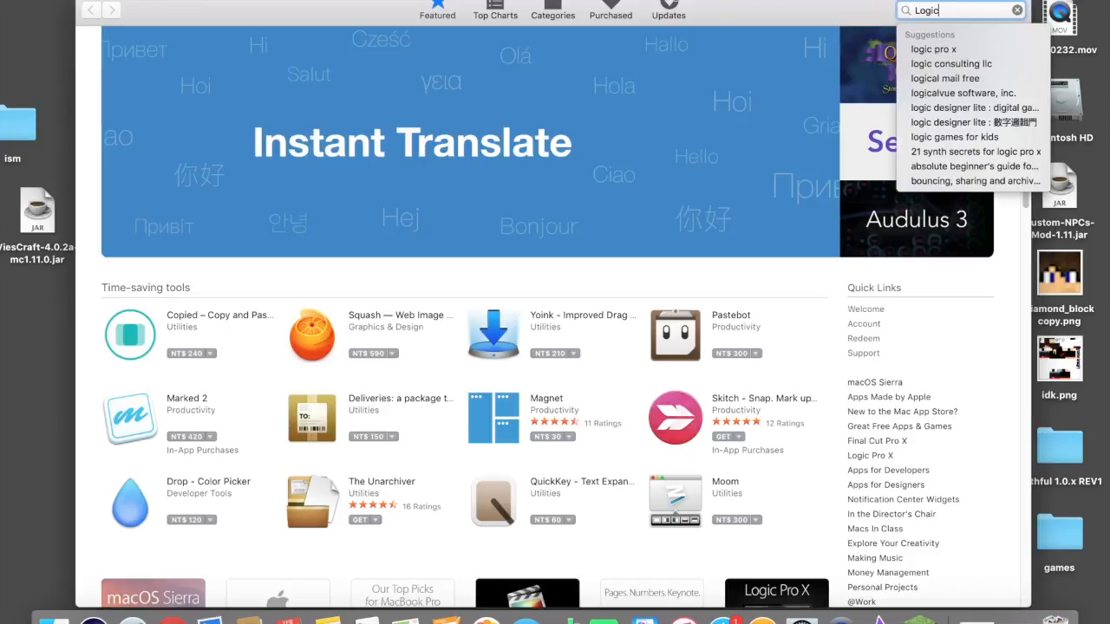
type(" Pro X")
key("Return")
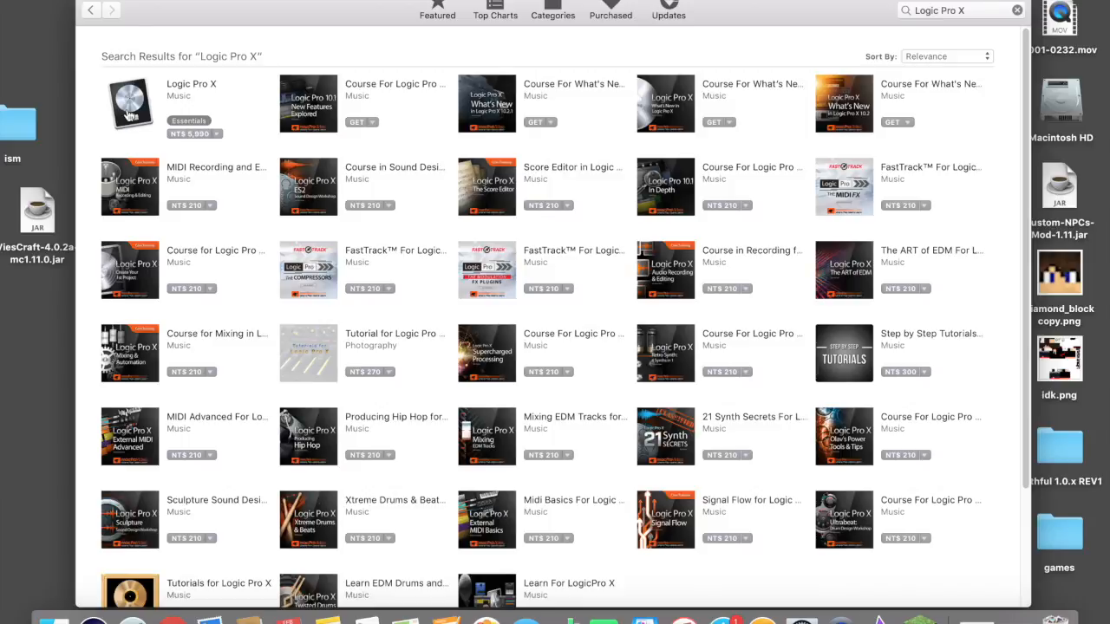
left_click(131, 116)
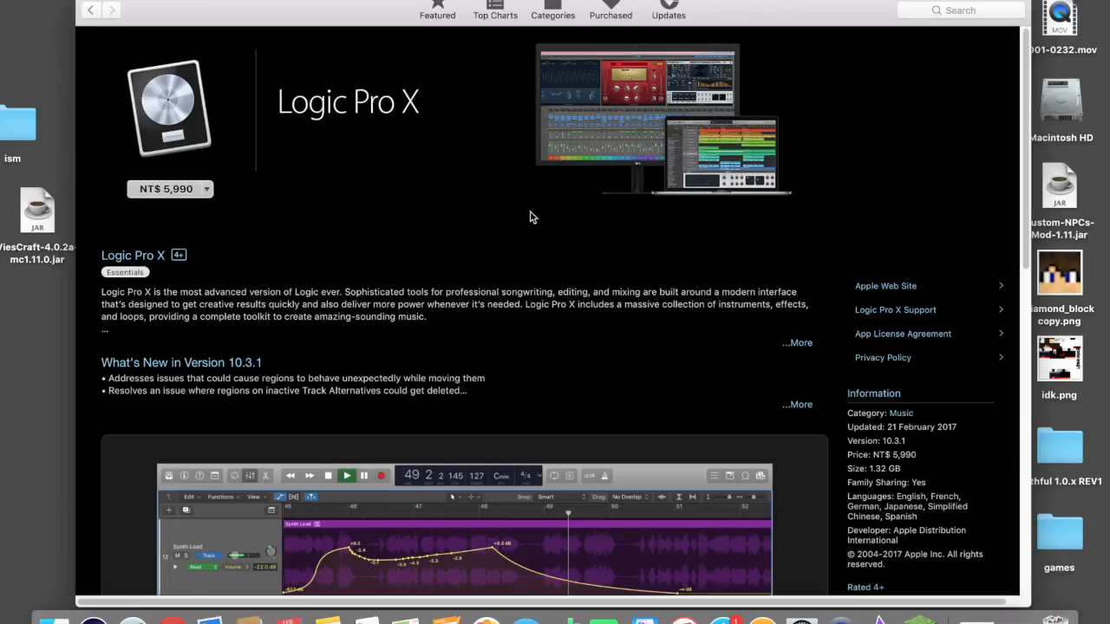
Look over the Logic Pro X product page, close the App Store window and launch GarageBand.
scroll(533, 217, "down", 5)
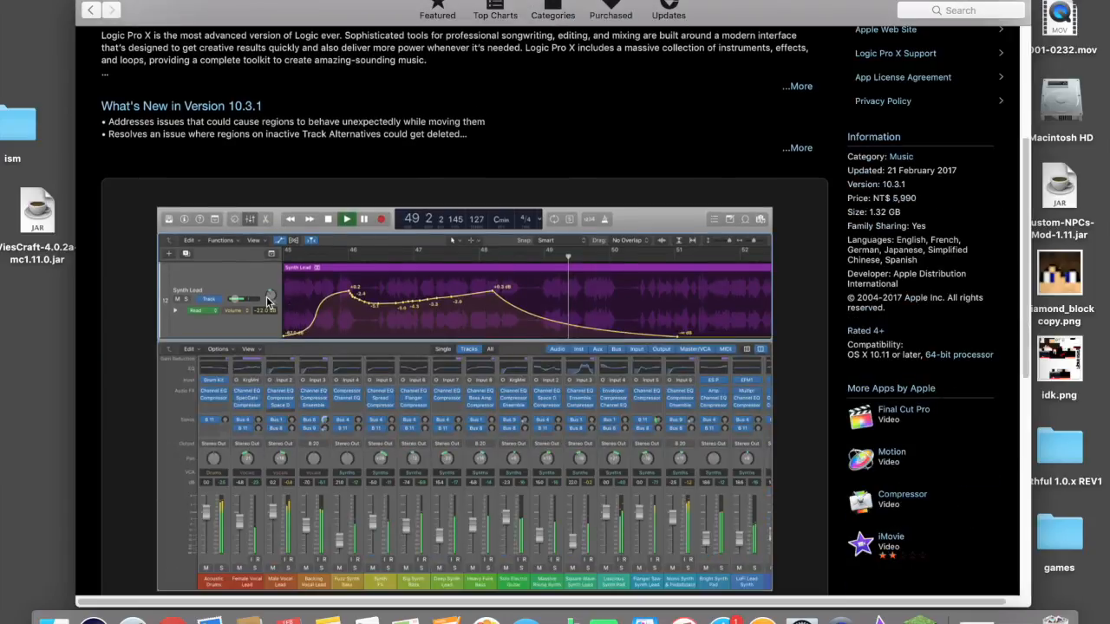
left_click(89, 1)
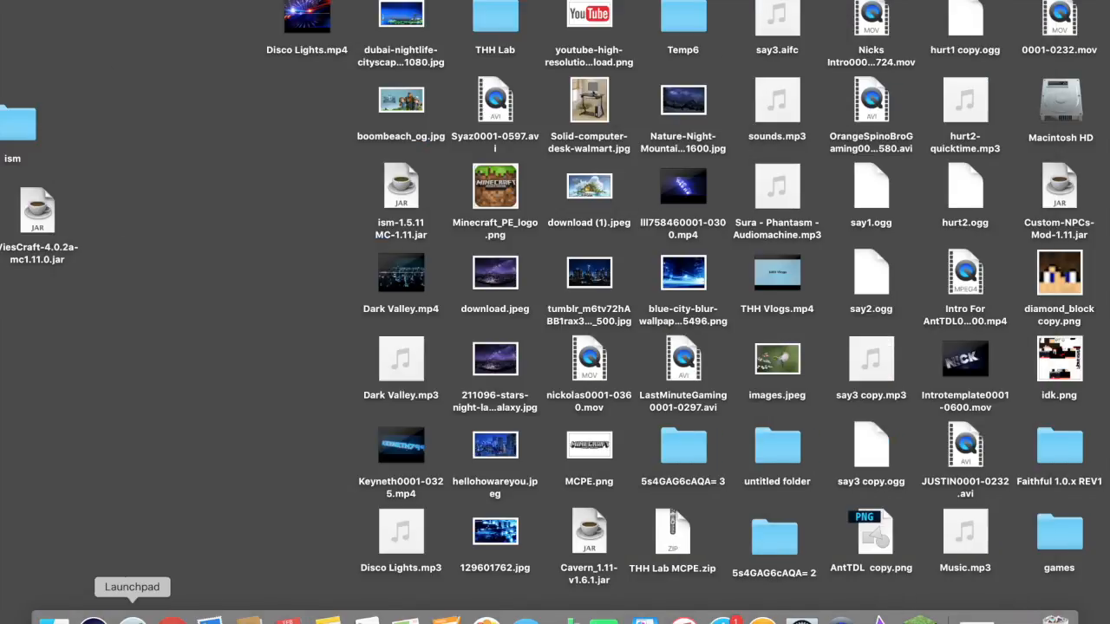
left_click(133, 622)
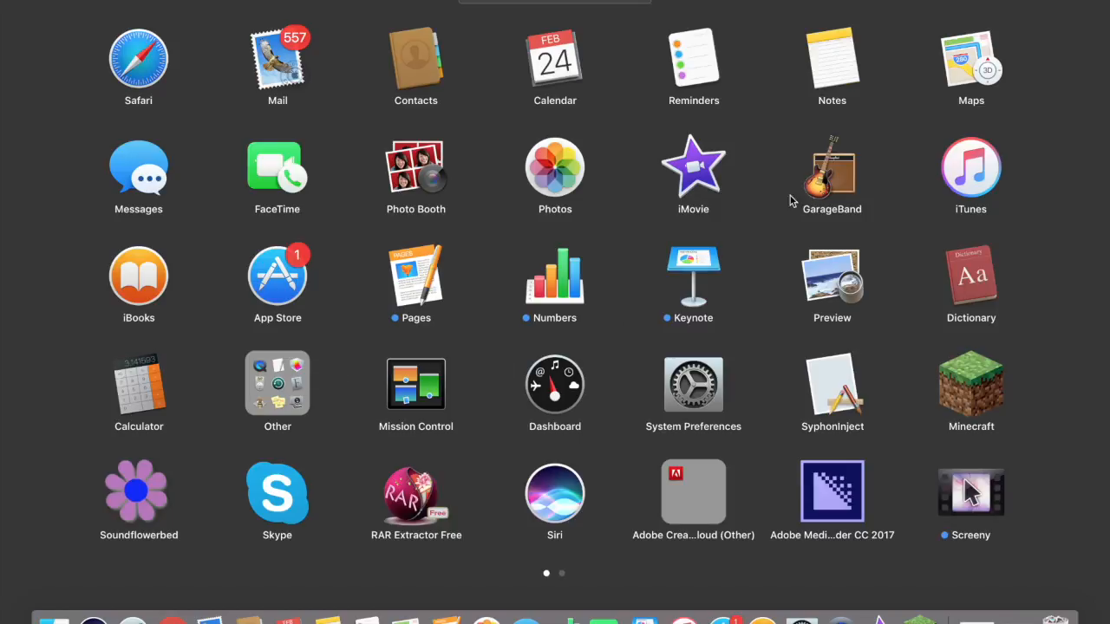
left_click(821, 176)
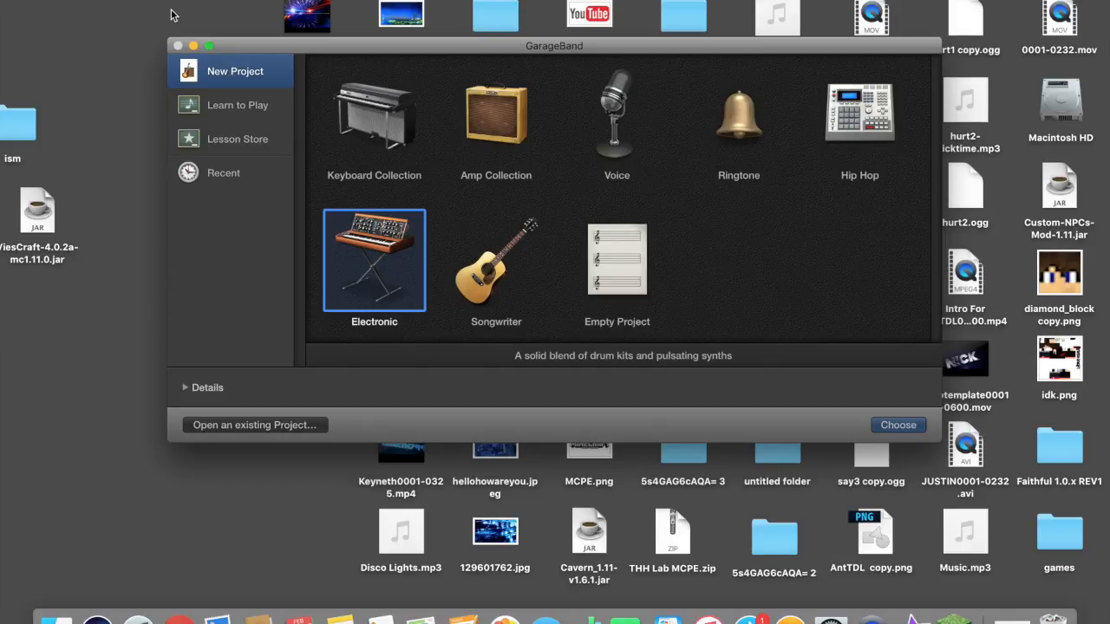
Open the recent project Disco Lights and display the instrument Library beside its tracks.
left_click(243, 177)
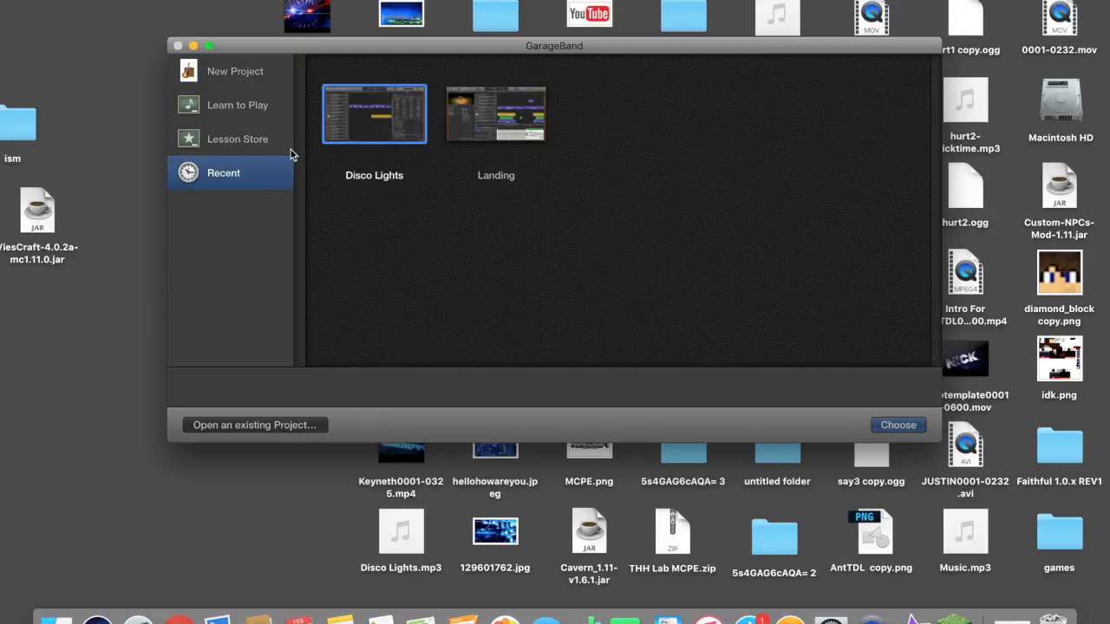
double_click(375, 106)
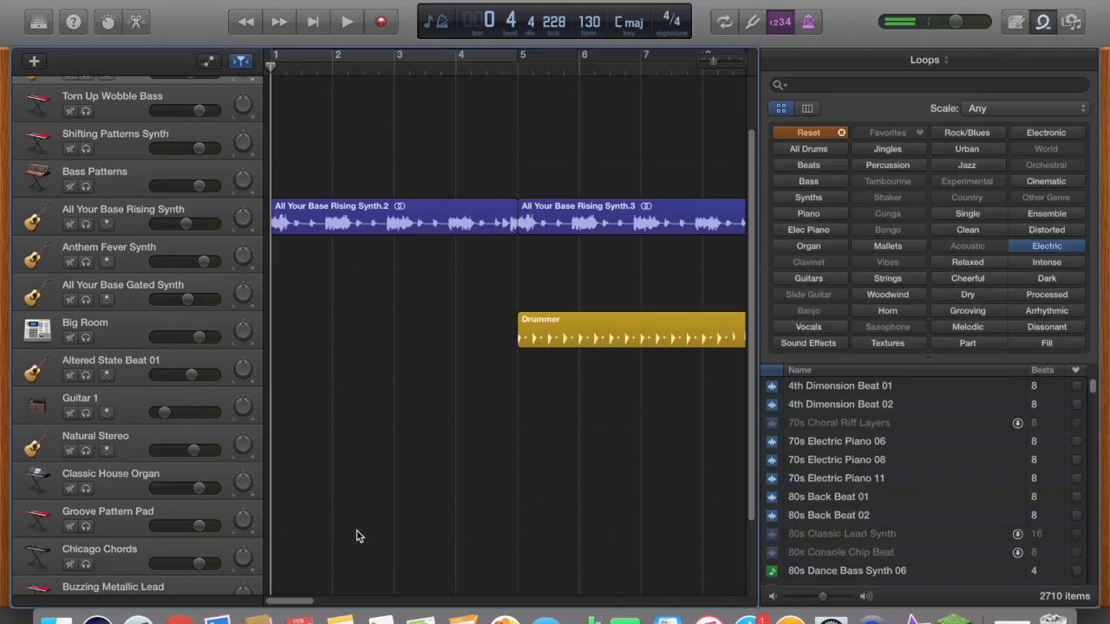
scroll(113, 406, "up", 2)
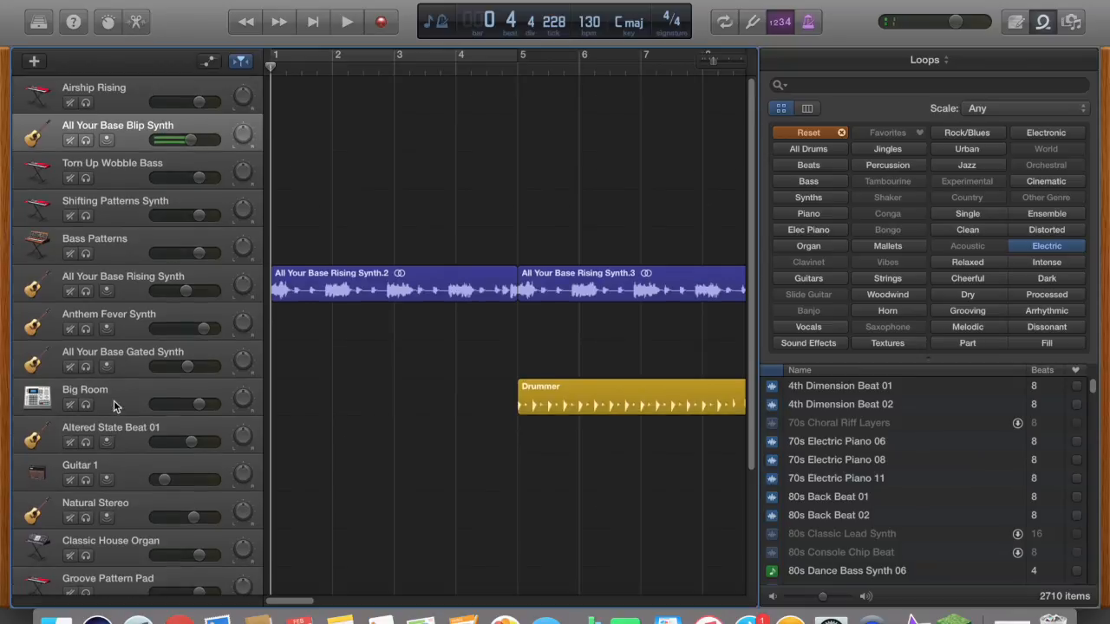
left_click(38, 22)
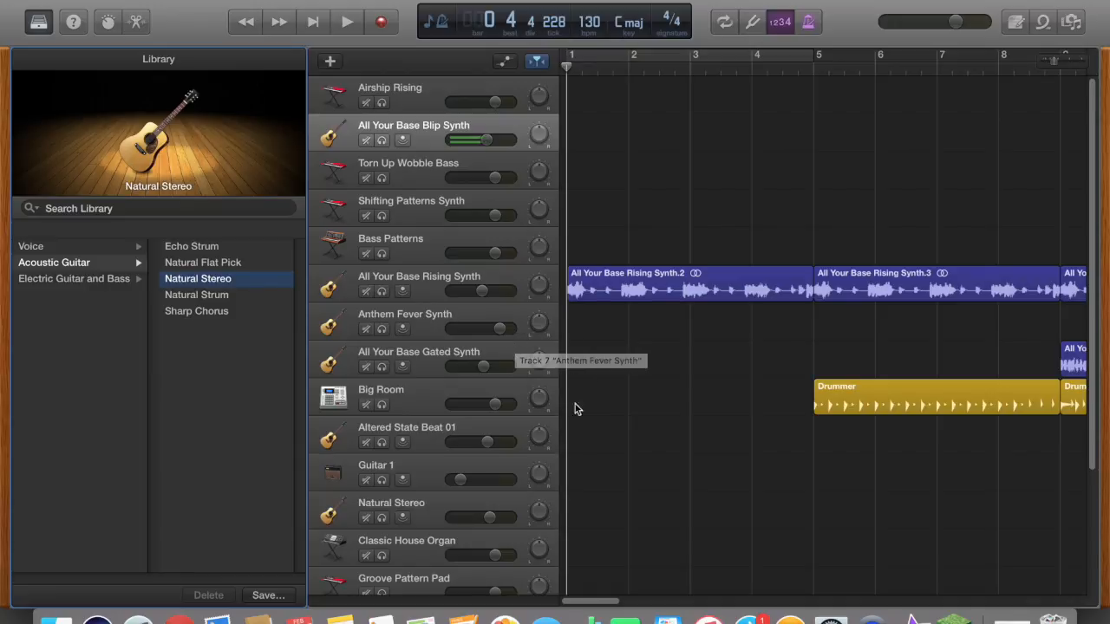
Play the song in short stretches from the start through bar 5 to hear the synth loop and the drummer entry.
mouse_move(591, 599)
left_mouse_down()
mouse_move(756, 613)
mouse_move(592, 615)
left_mouse_up()
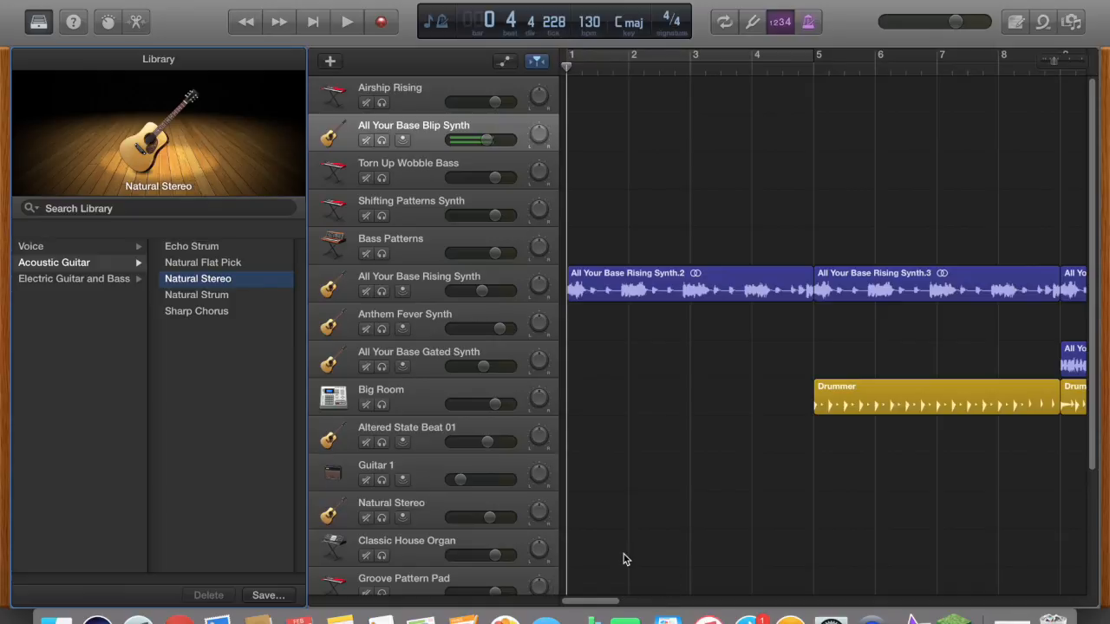
key("space")
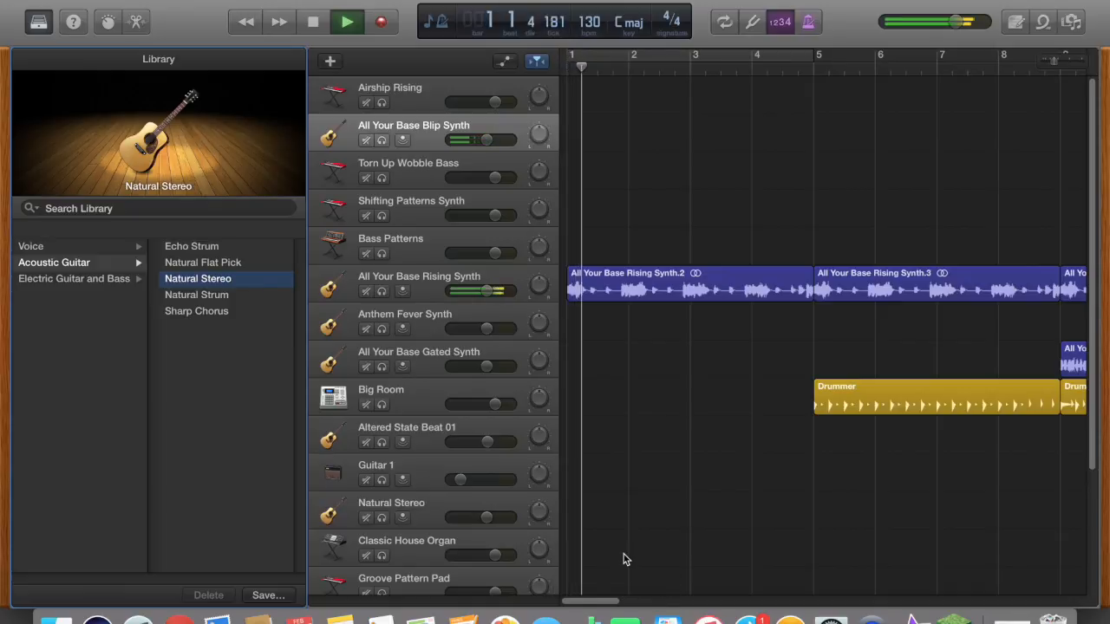
key("space")
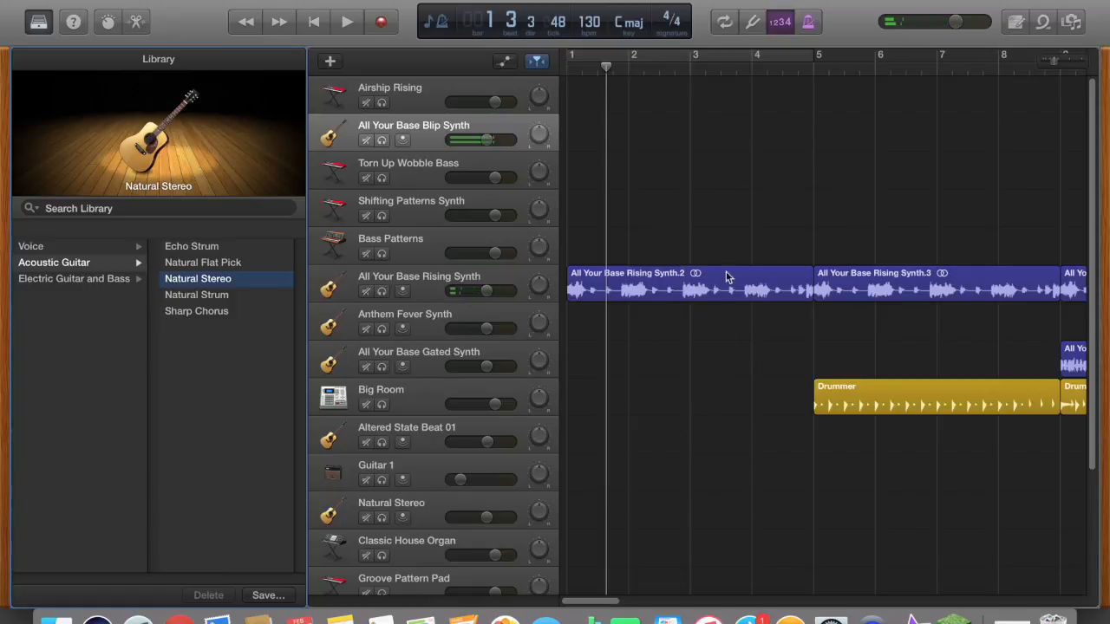
key("space")
key("space")
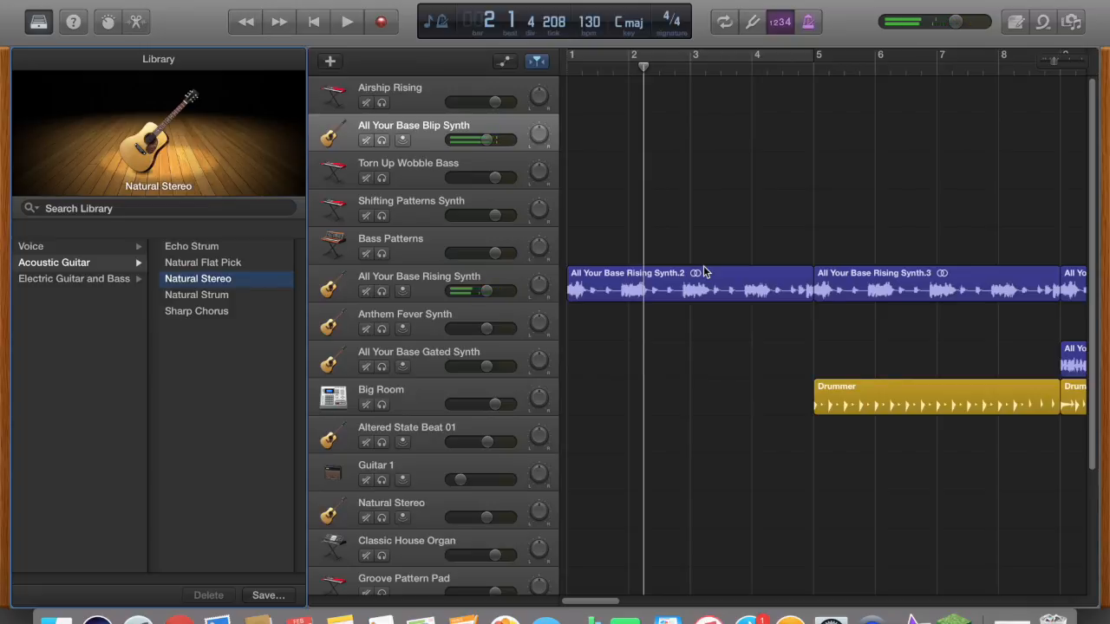
key("space")
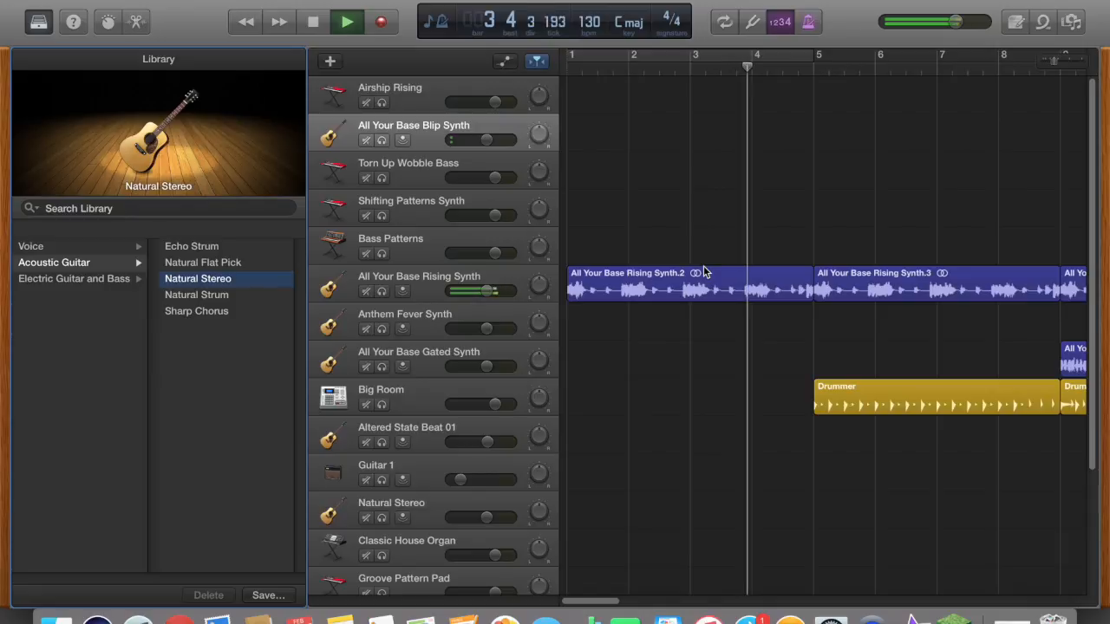
key("space")
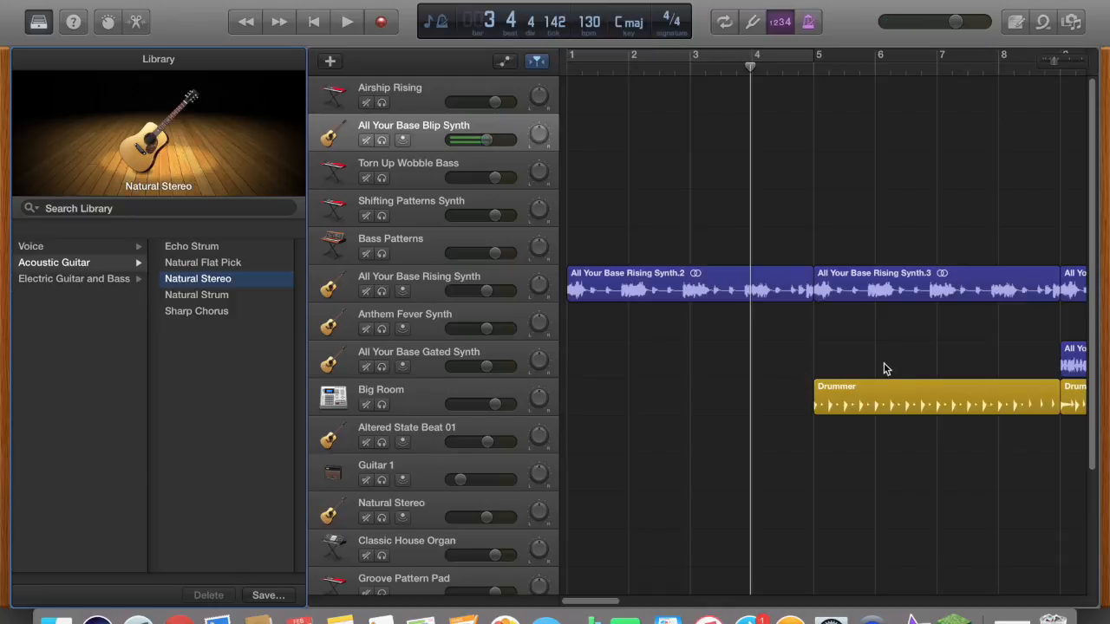
key("space")
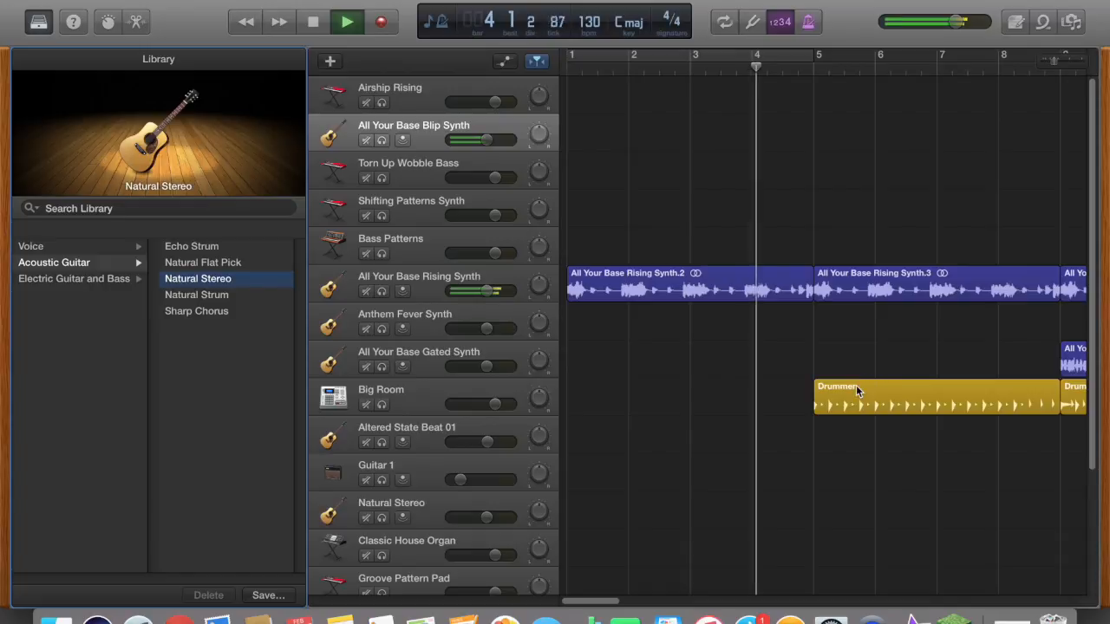
key("space")
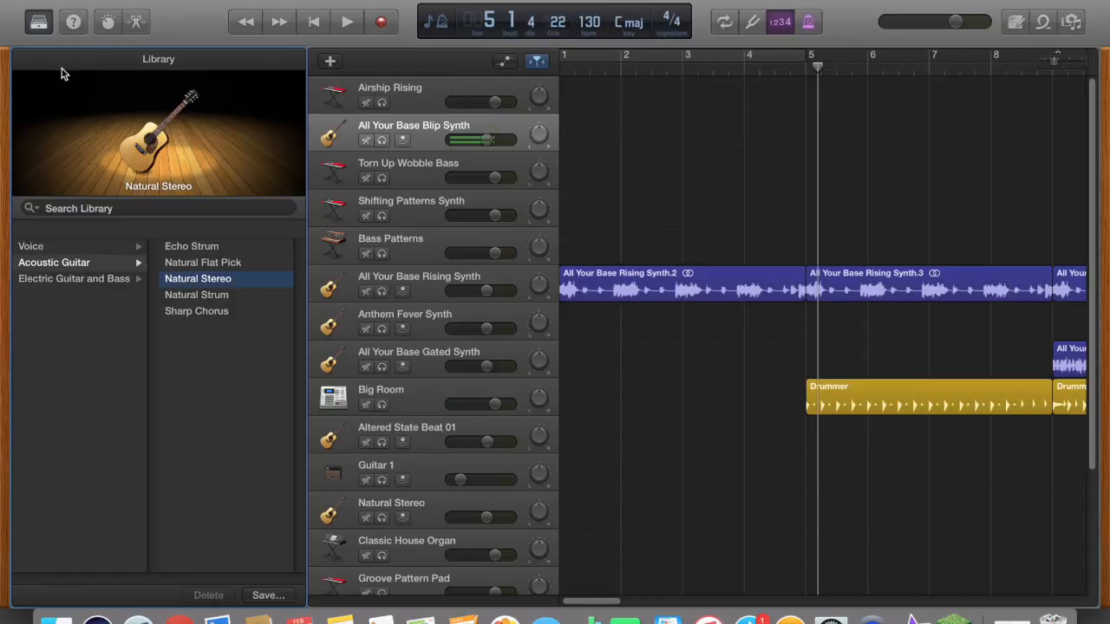
Open the drummer editor for the Big Room track and read the descriptions of the Electronic drummers Jasper, Ronnie and Leah.
left_click(136, 23)
scroll(598, 519, "down", 1)
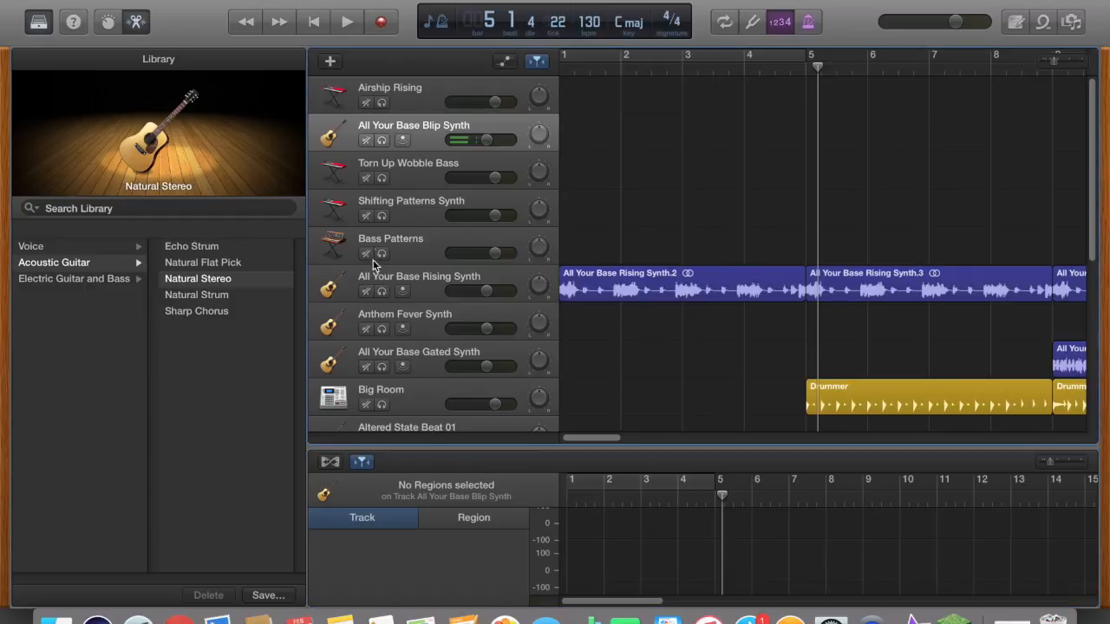
left_click(337, 400)
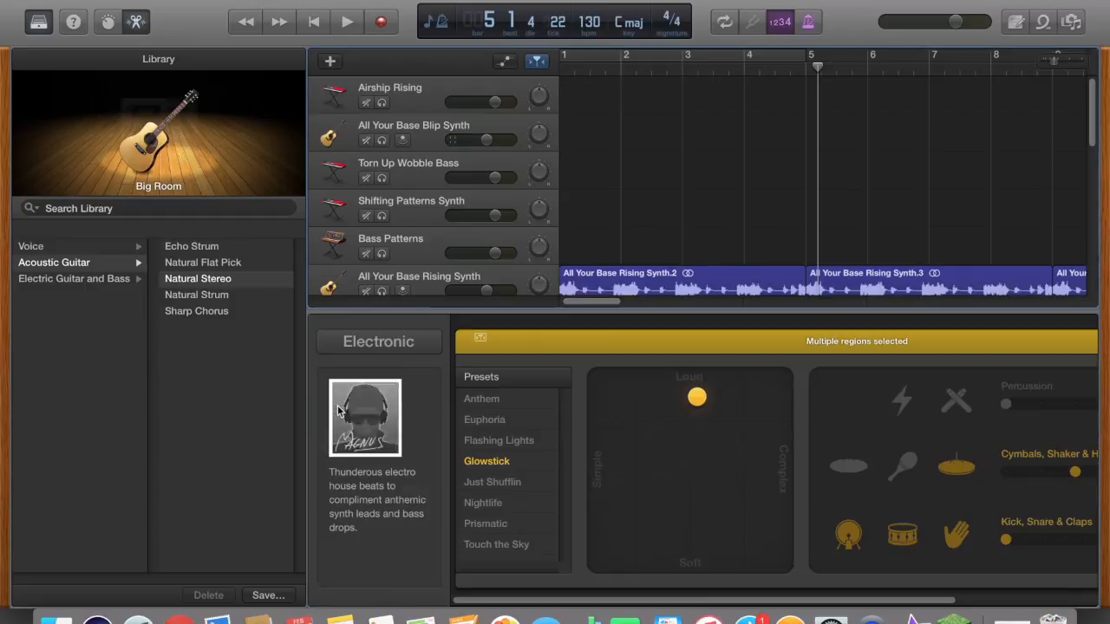
mouse_move(351, 415)
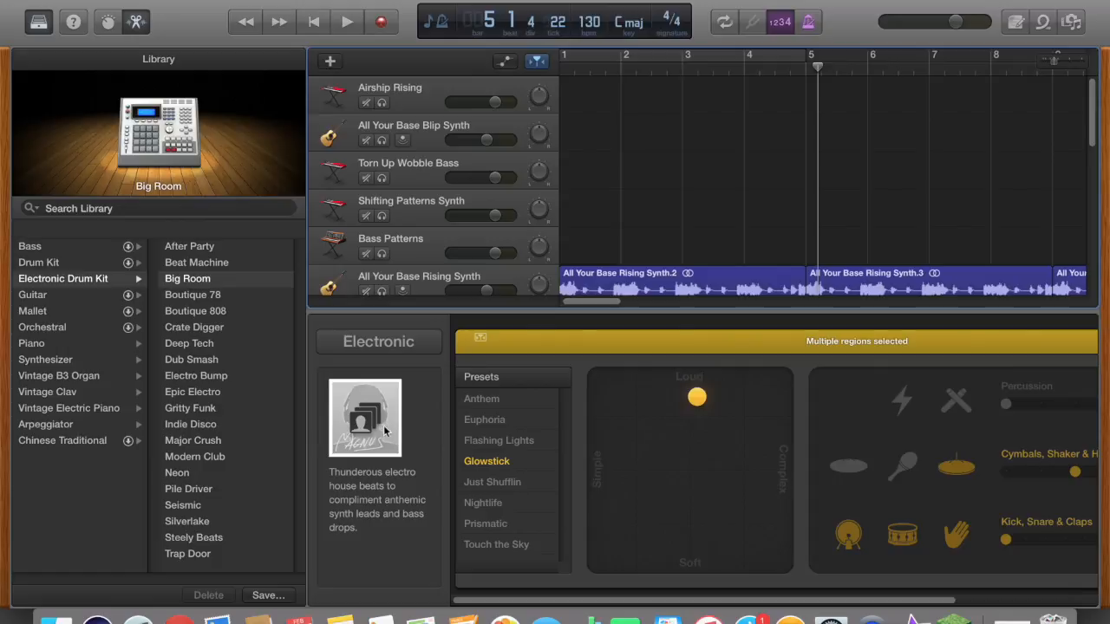
left_click(364, 426)
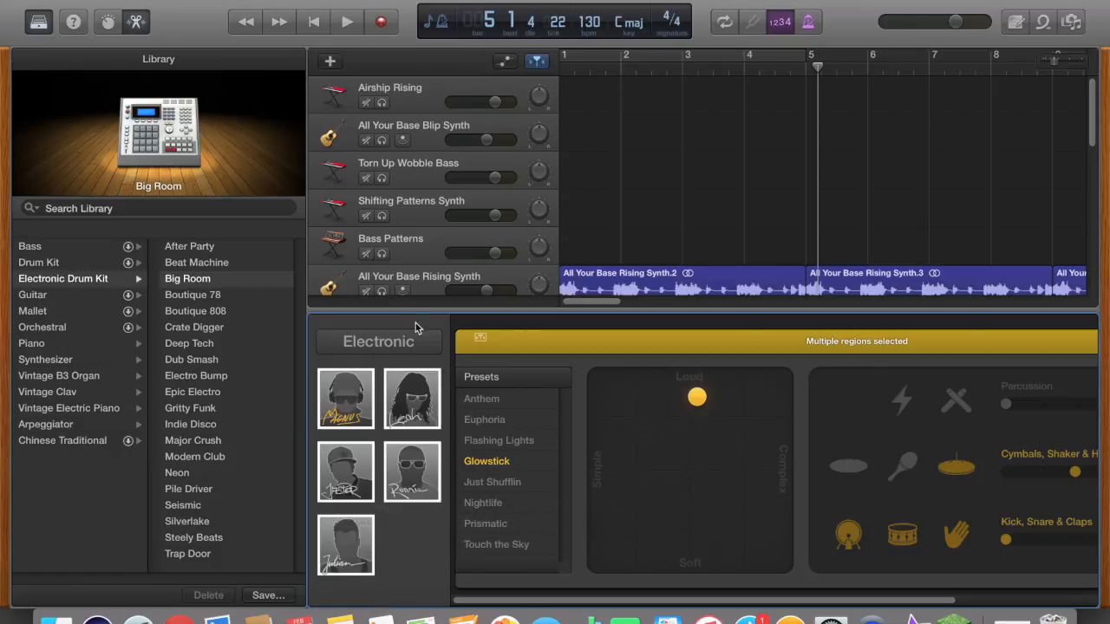
left_click(624, 195)
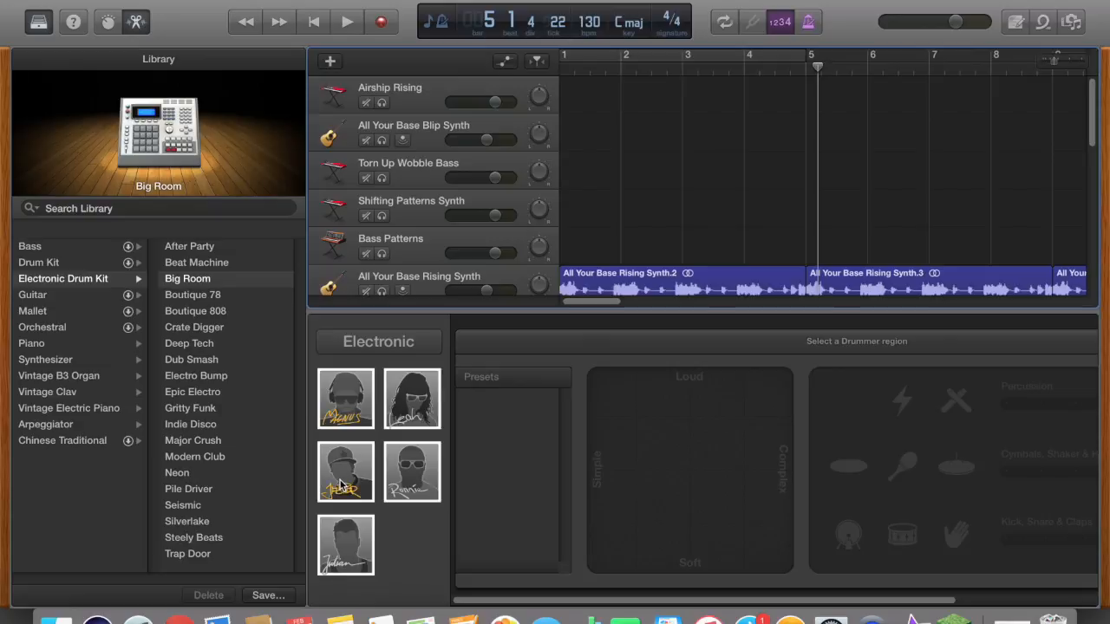
mouse_move(341, 485)
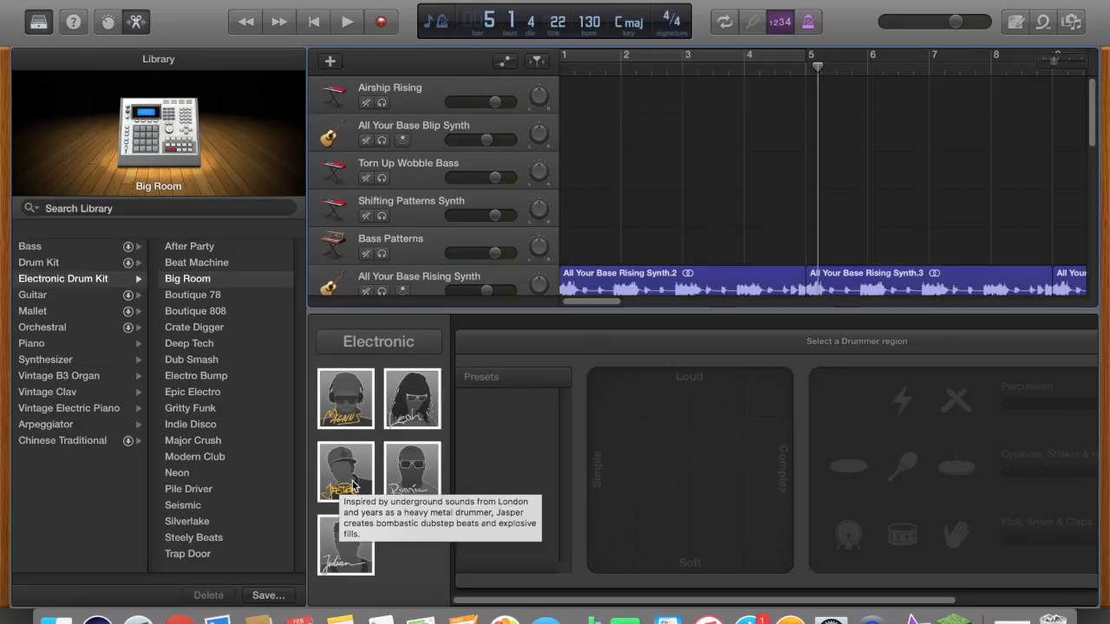
mouse_move(413, 473)
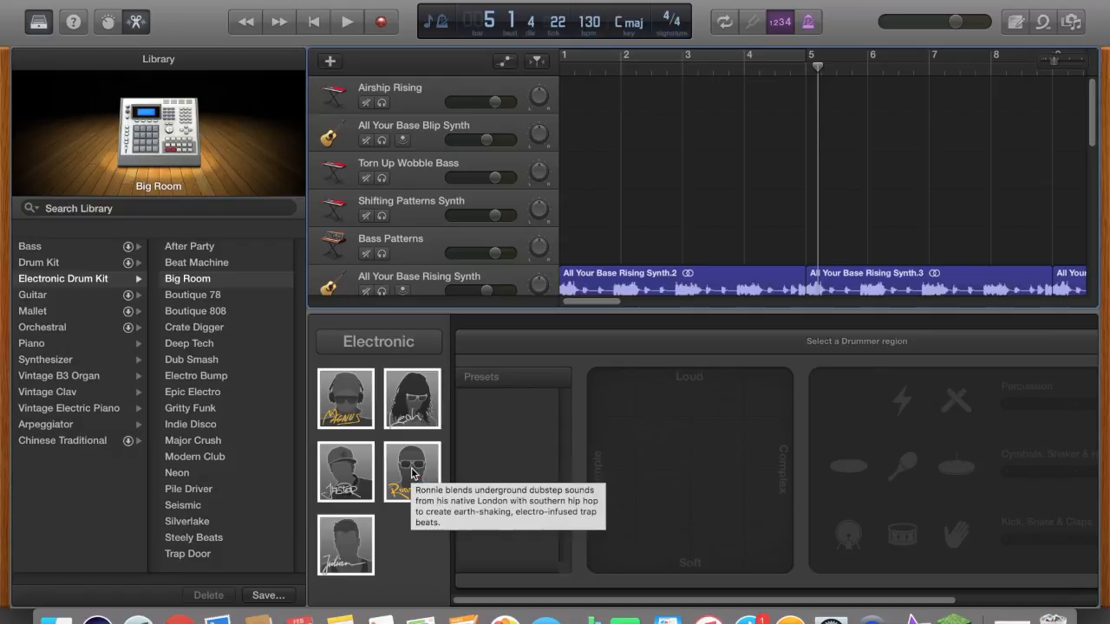
mouse_move(420, 419)
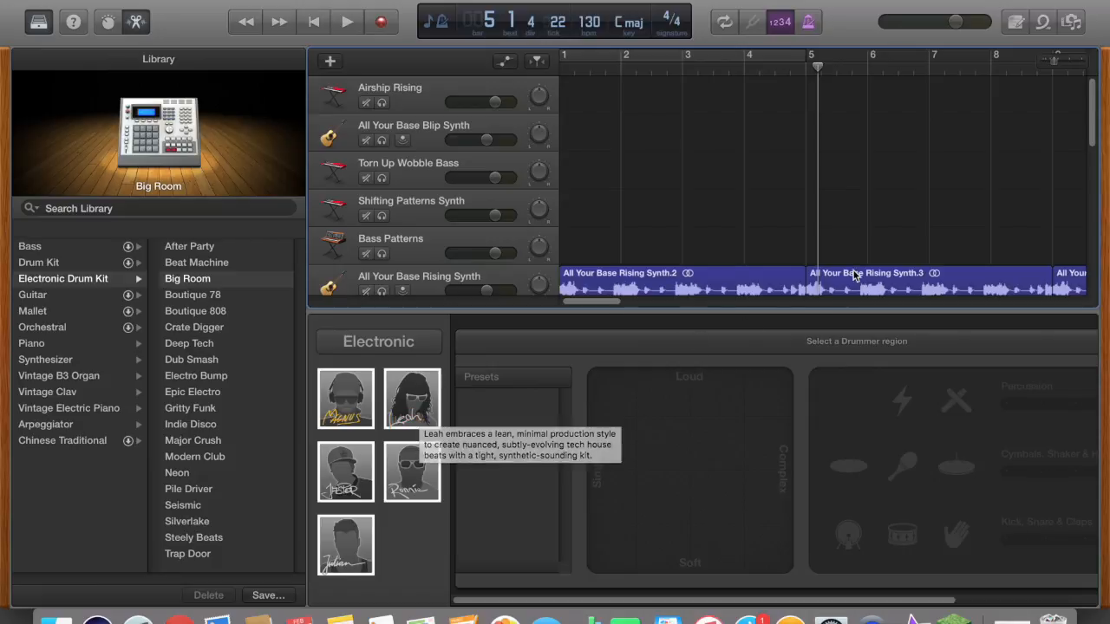
Play a short stretch from bar 5, where the first drummer region begins, and close the drummer editor.
left_click_drag(571, 306, 524, 305)
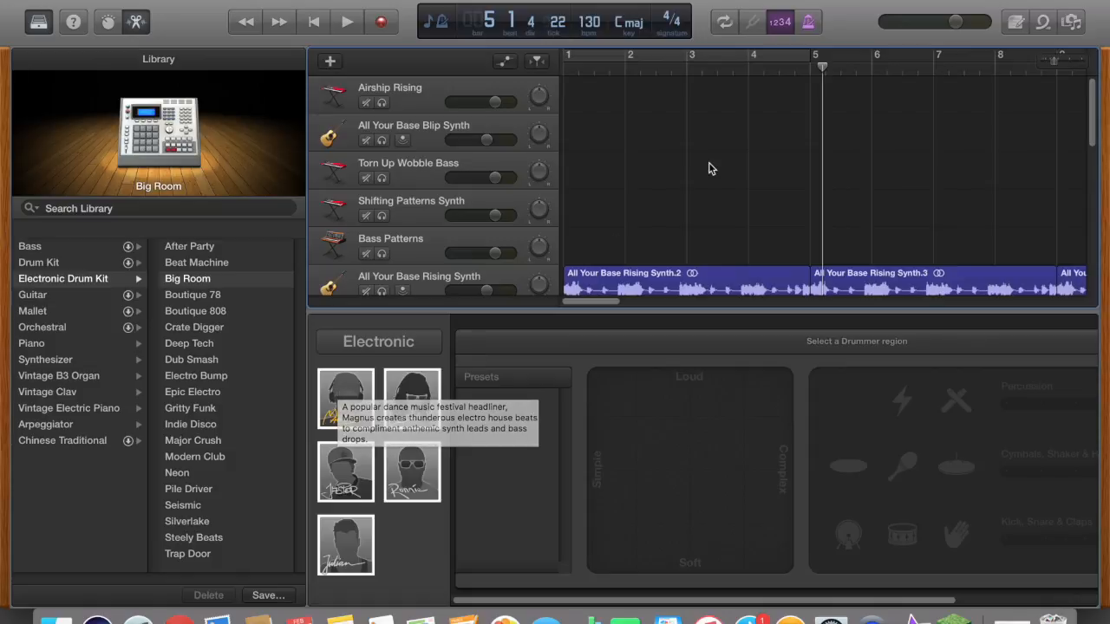
scroll(710, 168, "down", 3)
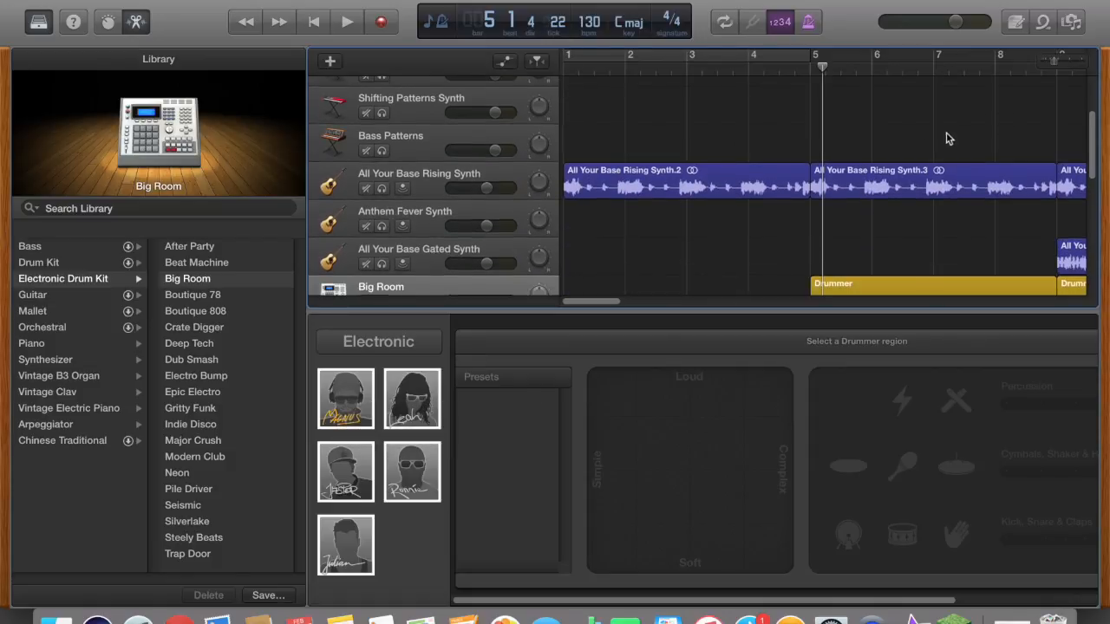
key("space")
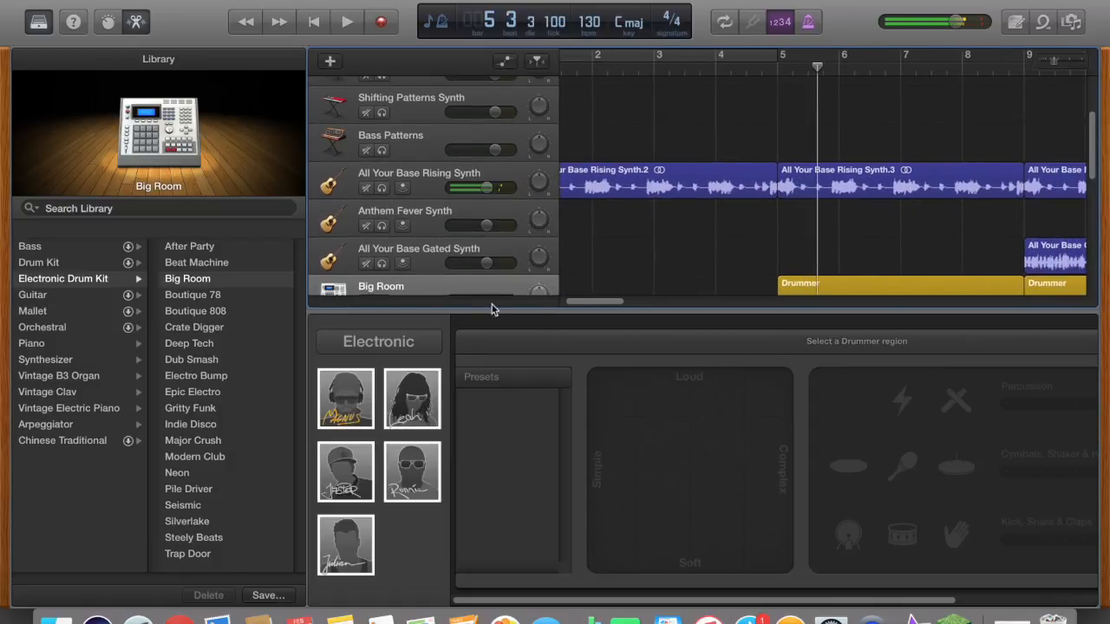
left_click(139, 22)
Place the playhead at bar 16, beat 3, and select the Anthem Fever Synth.2 region.
left_click_drag(593, 600, 697, 599)
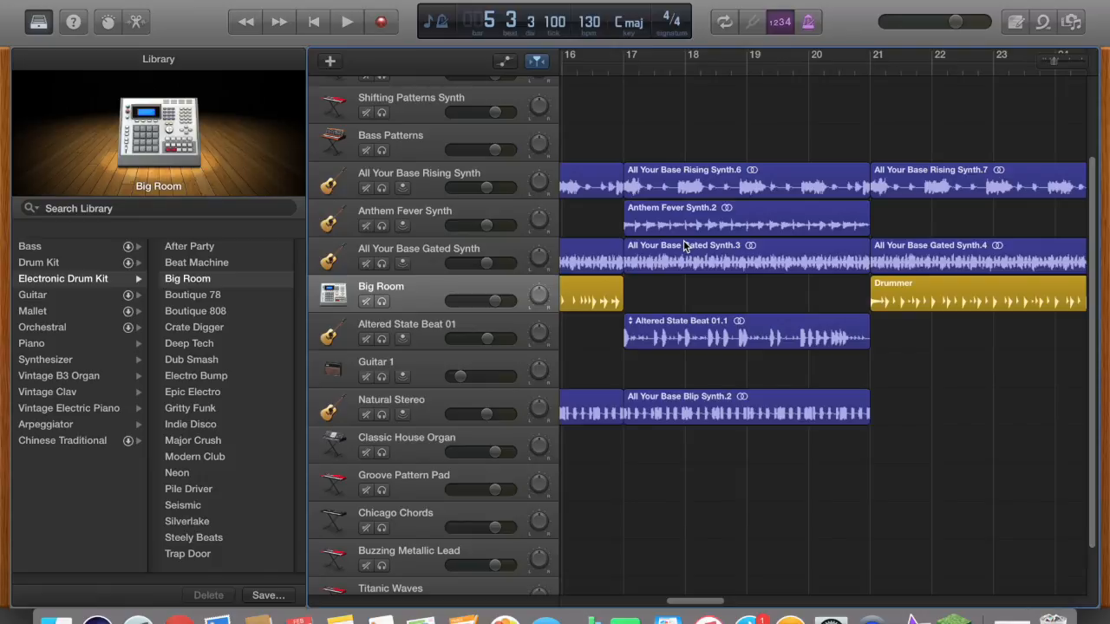
left_click(594, 66)
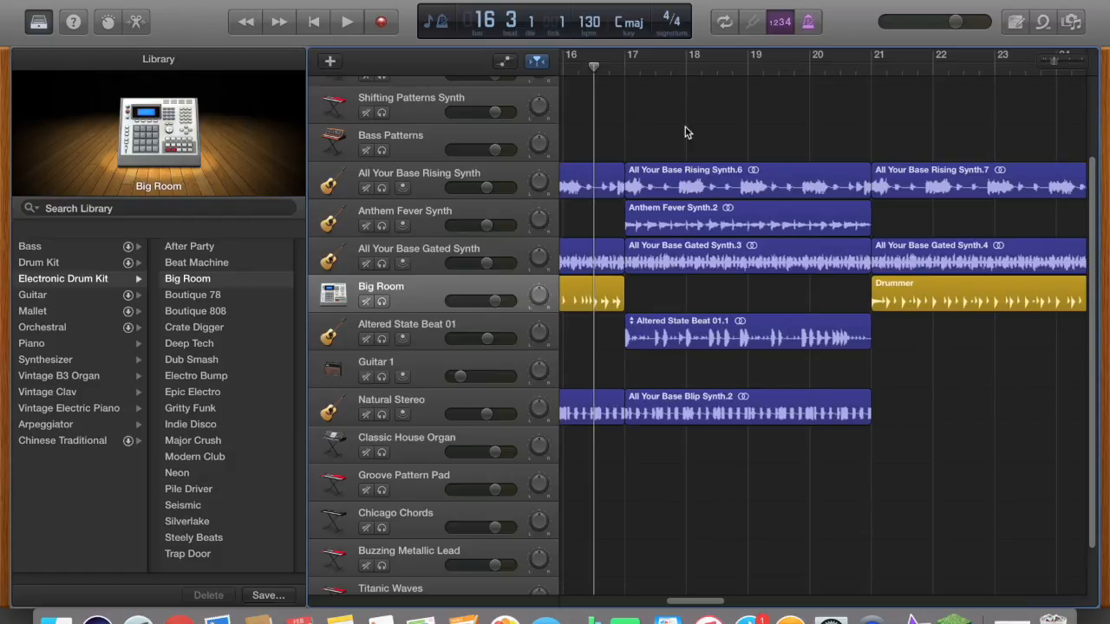
left_click(693, 211)
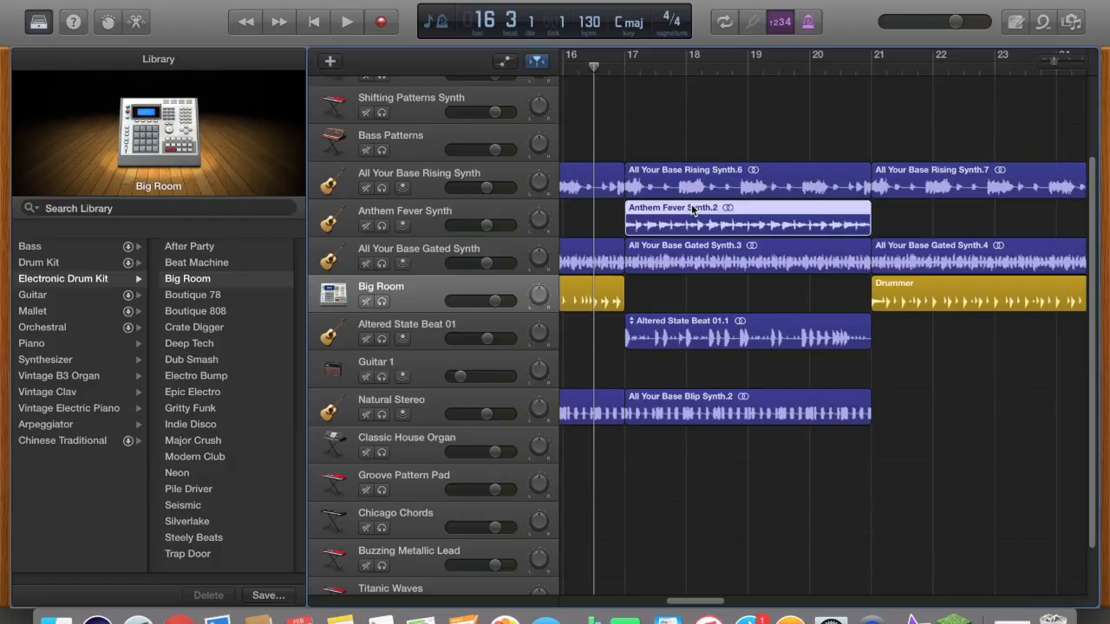
Open the loop browser, reset its filters, search for "Anthem" and audition the Anthem Fever Synth loop.
left_click(1045, 25)
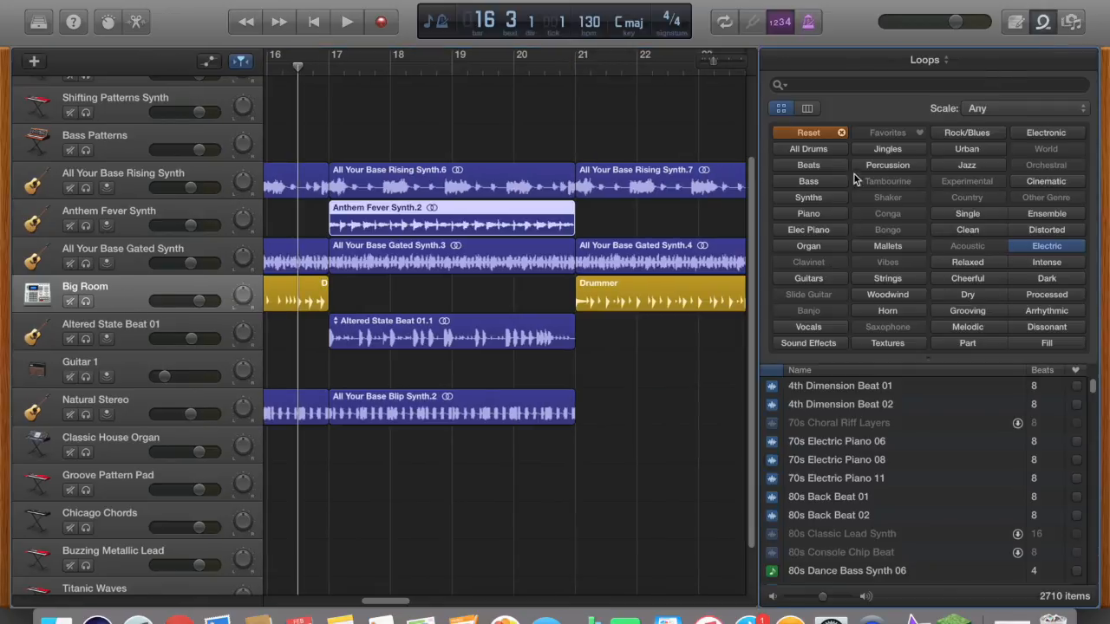
left_click(900, 83)
type("Anthem Ferver")
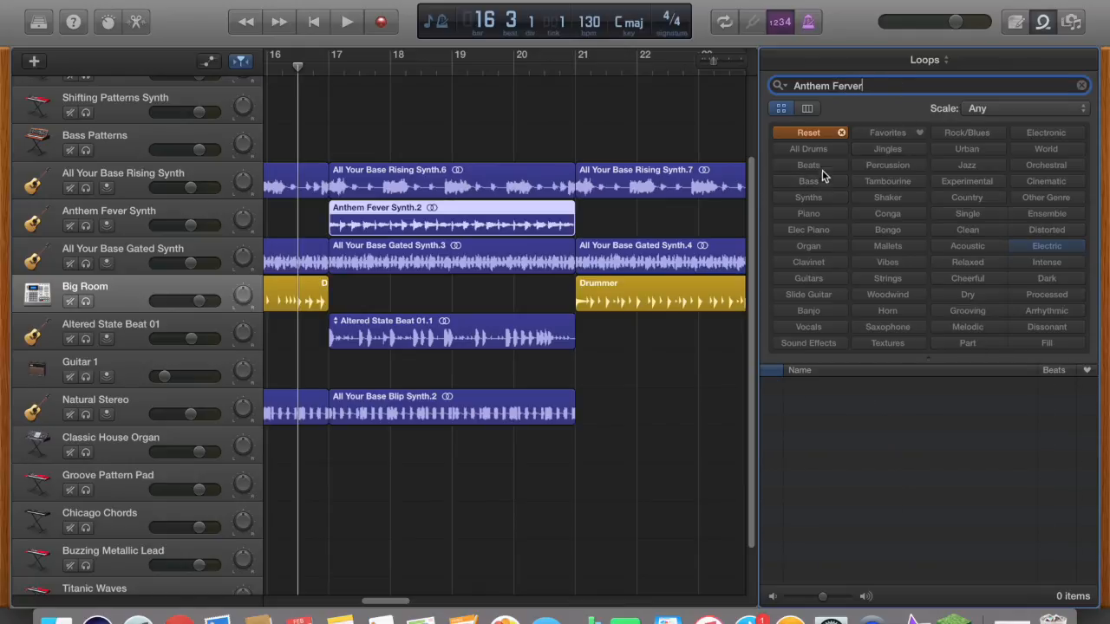
left_click(846, 130)
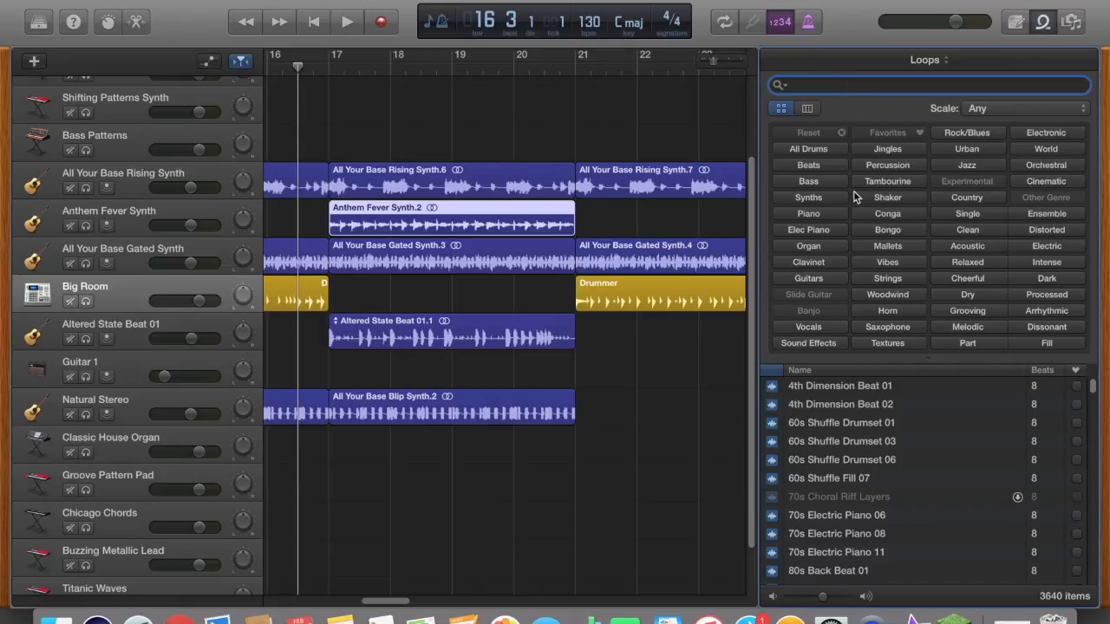
type("Anthem")
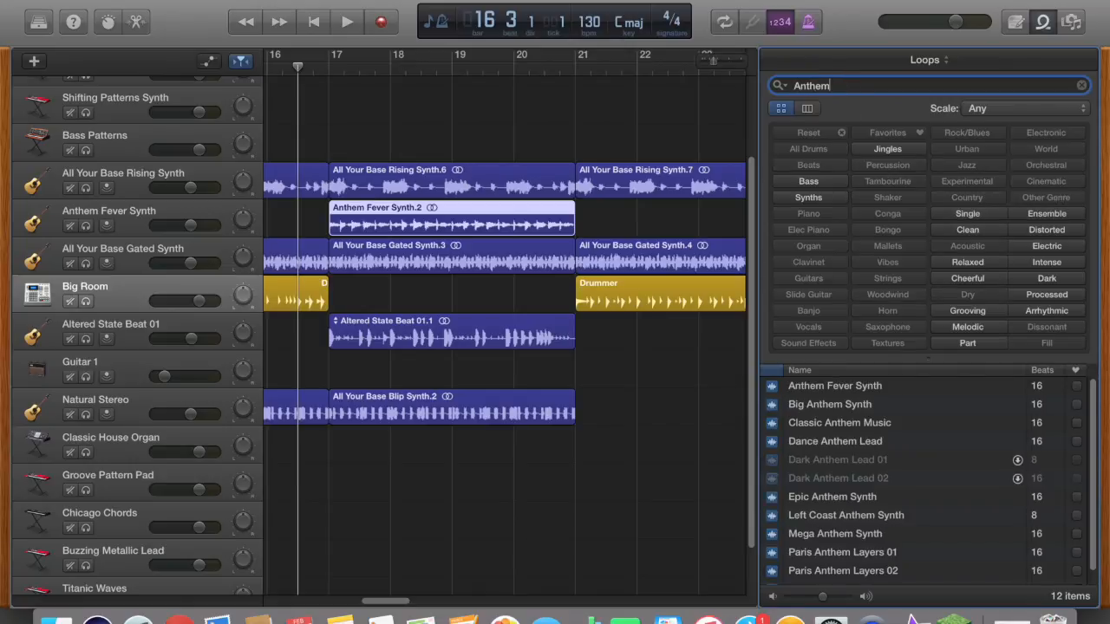
left_click(872, 392)
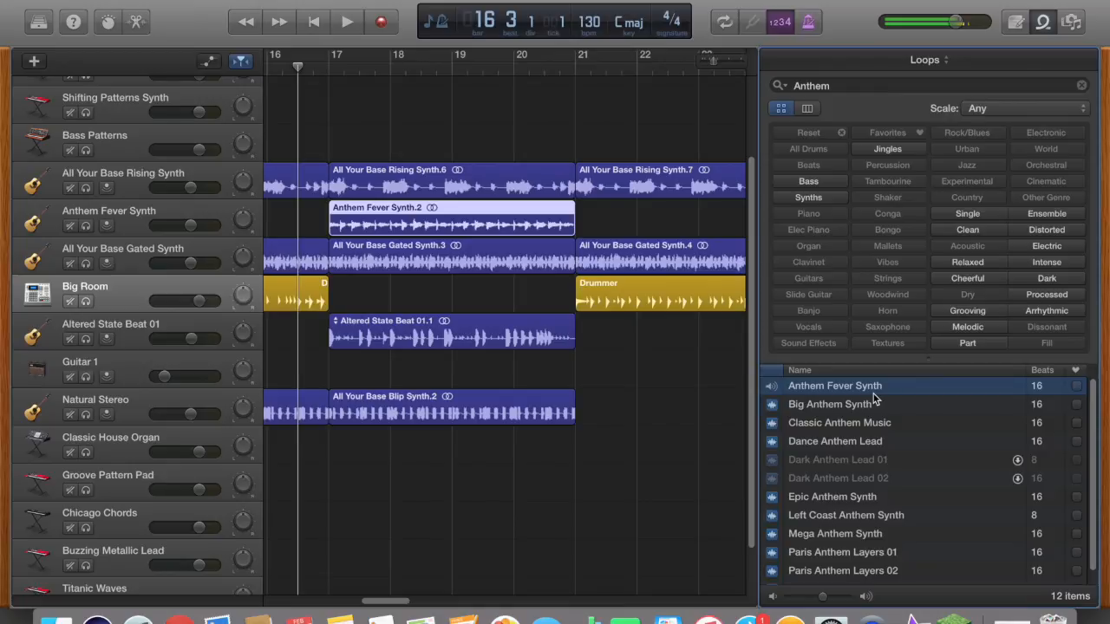
Audition the Big Anthem Synth and Anthem Fever Synth loops, and deselect the Anthem Fever Synth.2 region in the arrangement.
left_click(874, 401)
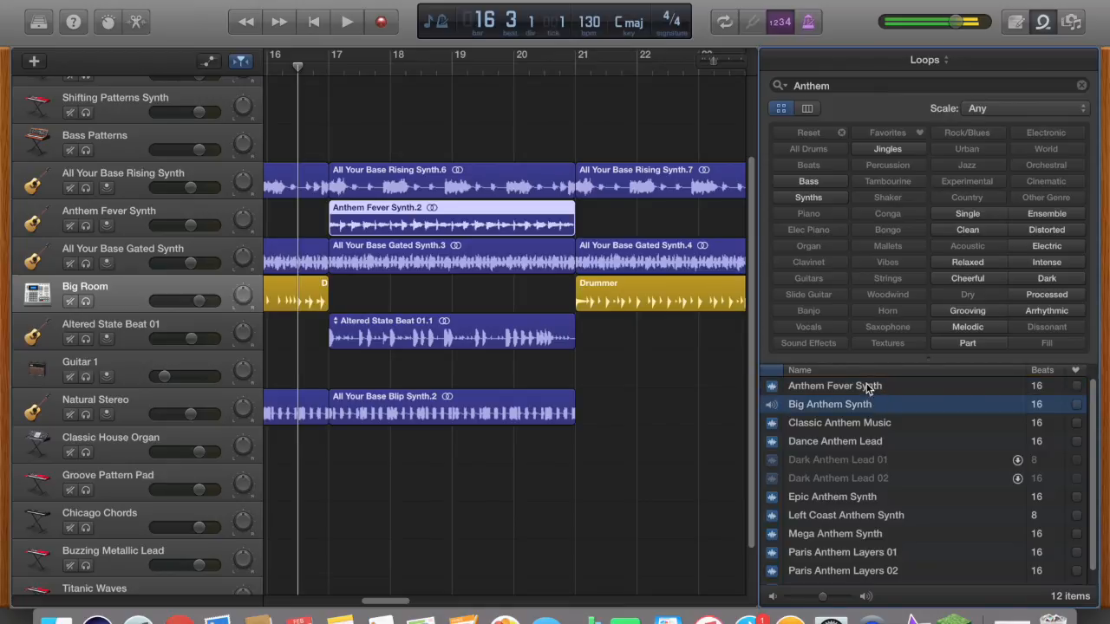
left_click(867, 387)
left_click(691, 463)
left_click(806, 387)
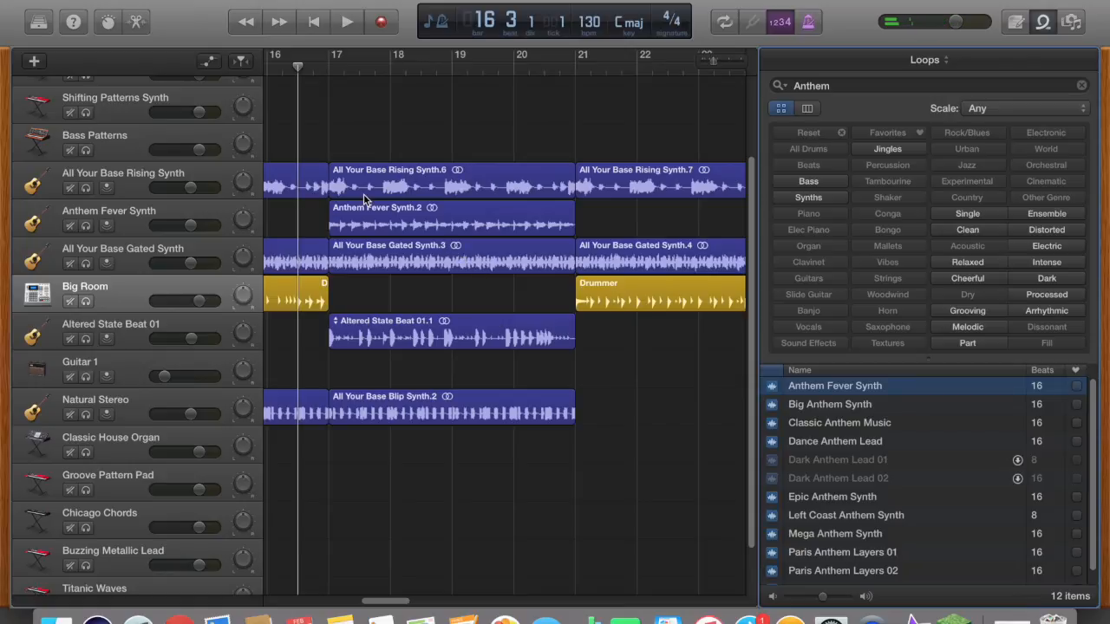
Play from bar 16, beat 3, into the Anthem Fever Synth.2 region, pausing and resuming around bar 18.
key("space")
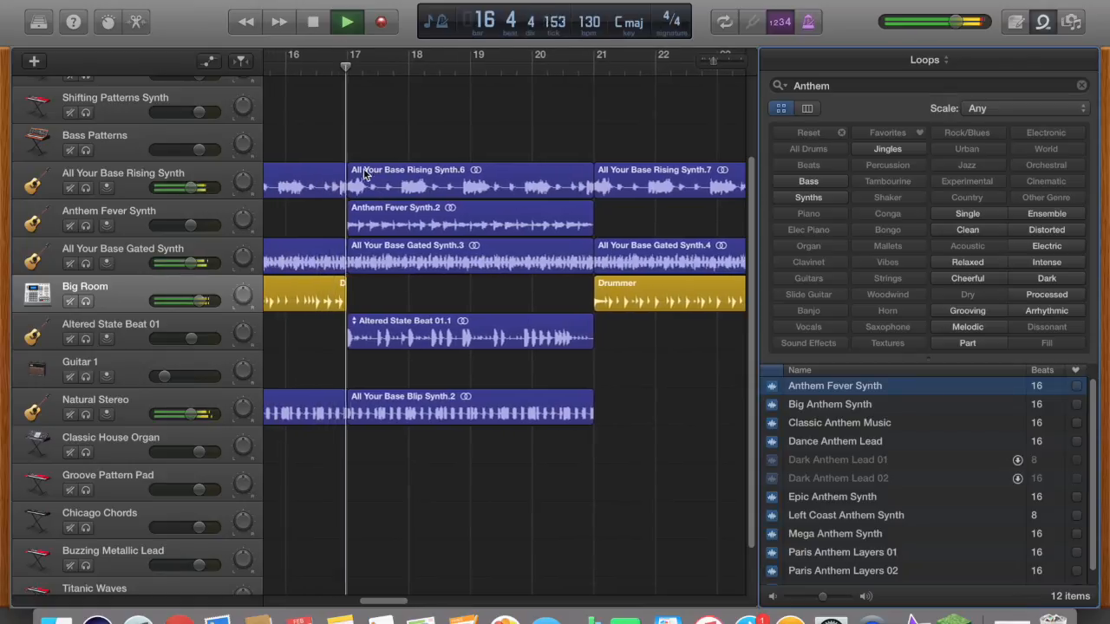
scroll(364, 171, "left", 5)
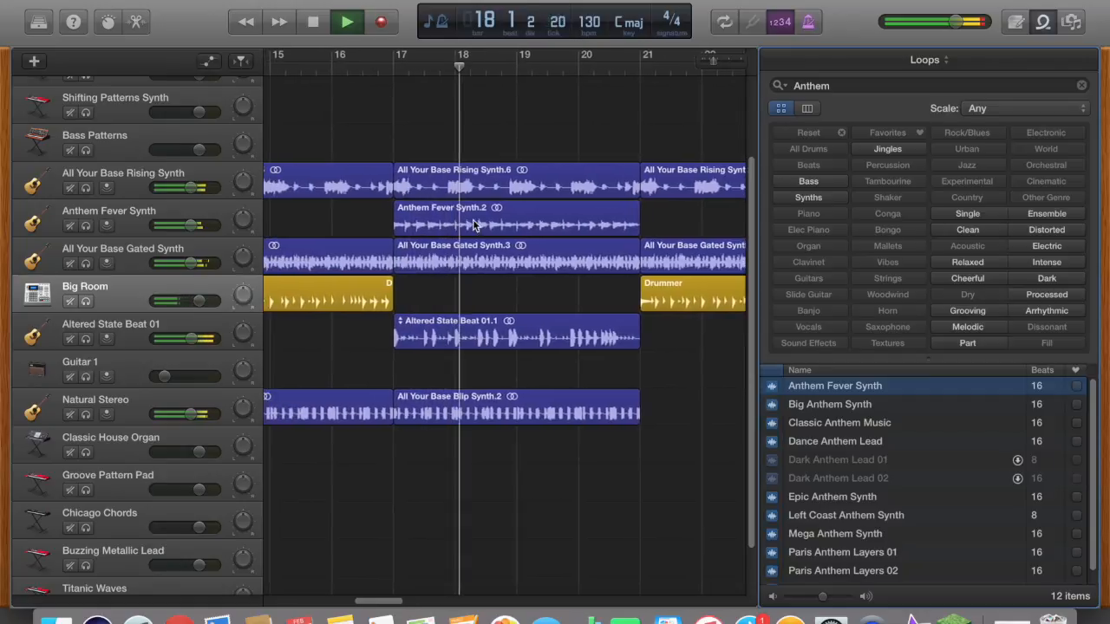
key("space")
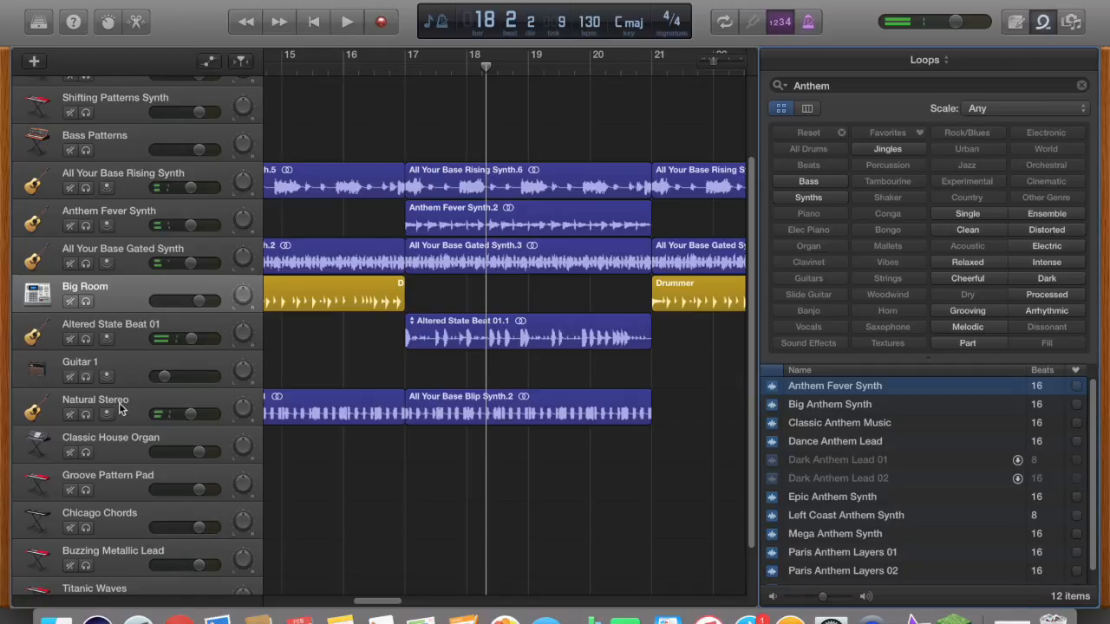
key("space")
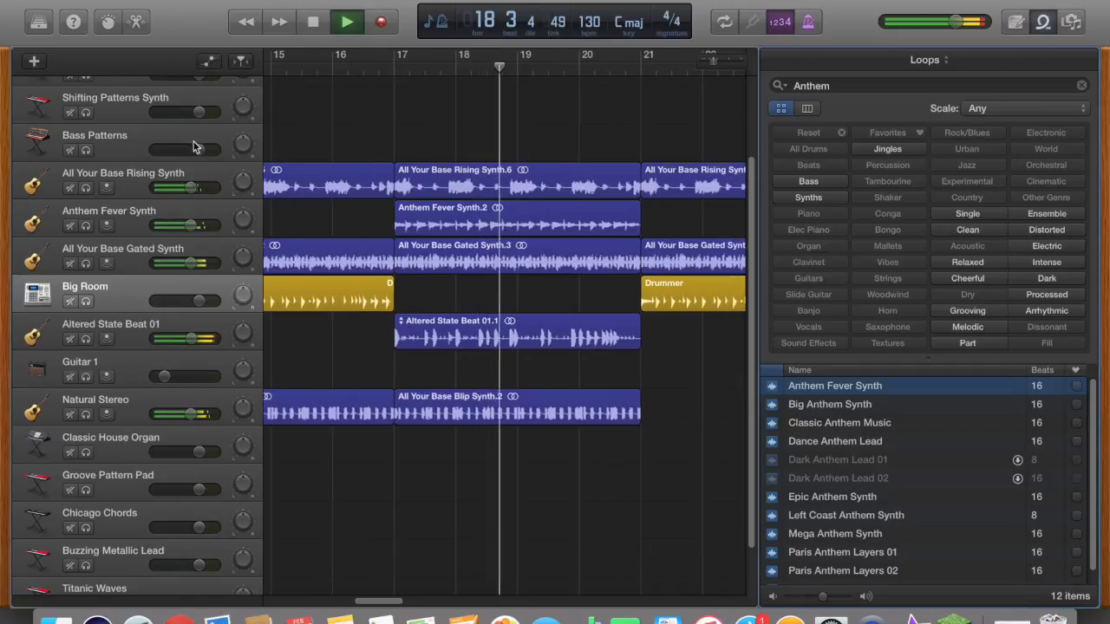
key("space")
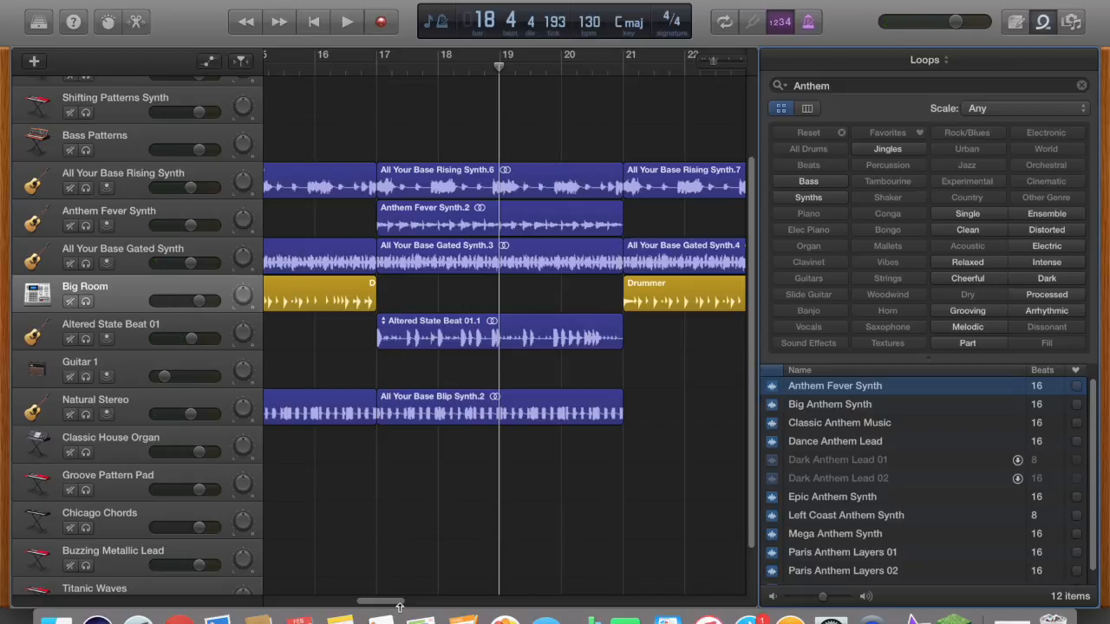
Place the playhead between bars 32 and 33 and play through the Tight Kick Beat region into bar 35.
left_click_drag(399, 607, 487, 586)
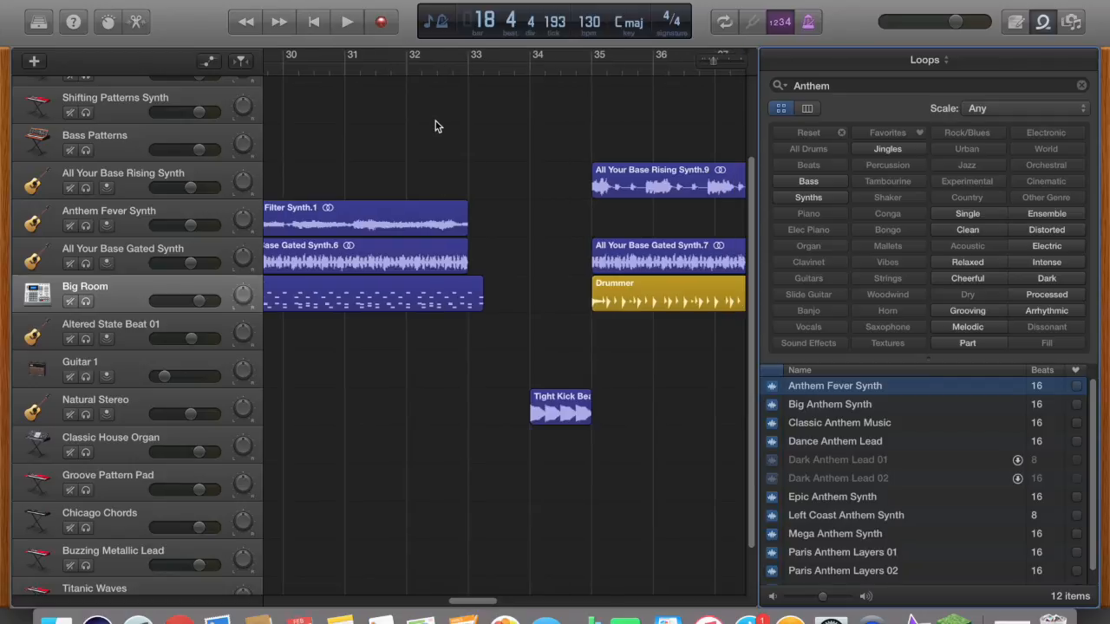
key("space")
left_click_drag(394, 600, 472, 621)
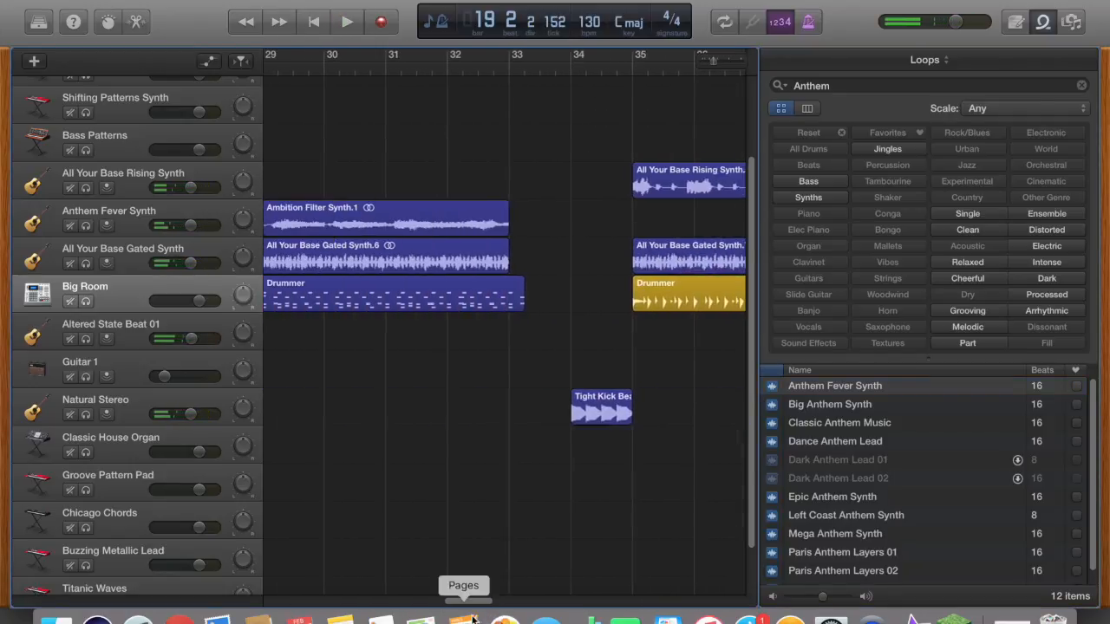
left_click(479, 66)
key("space")
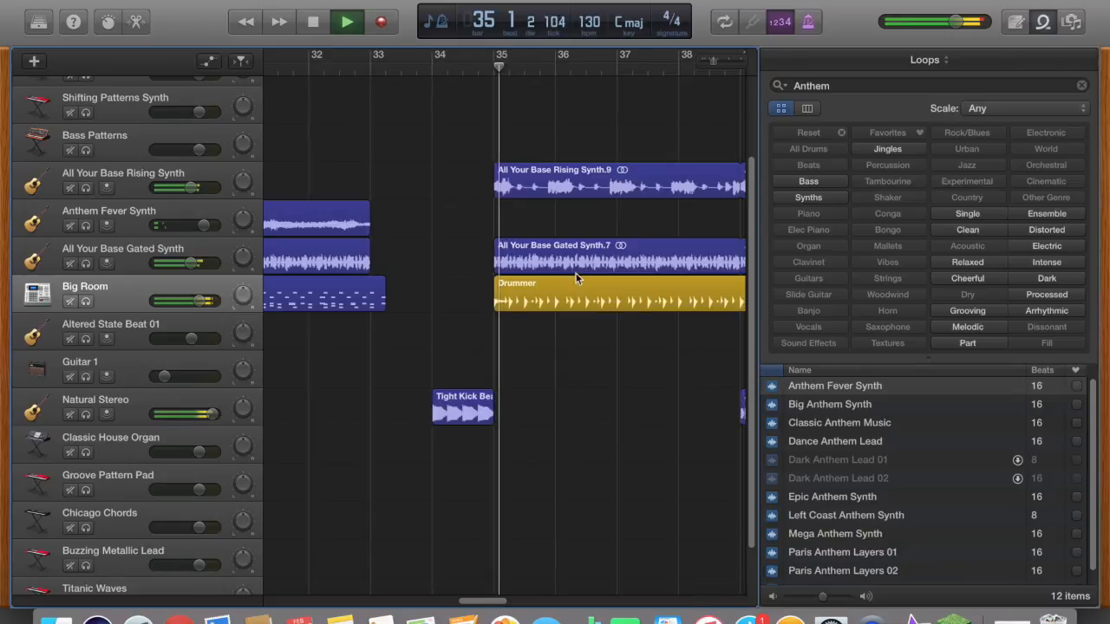
key("space")
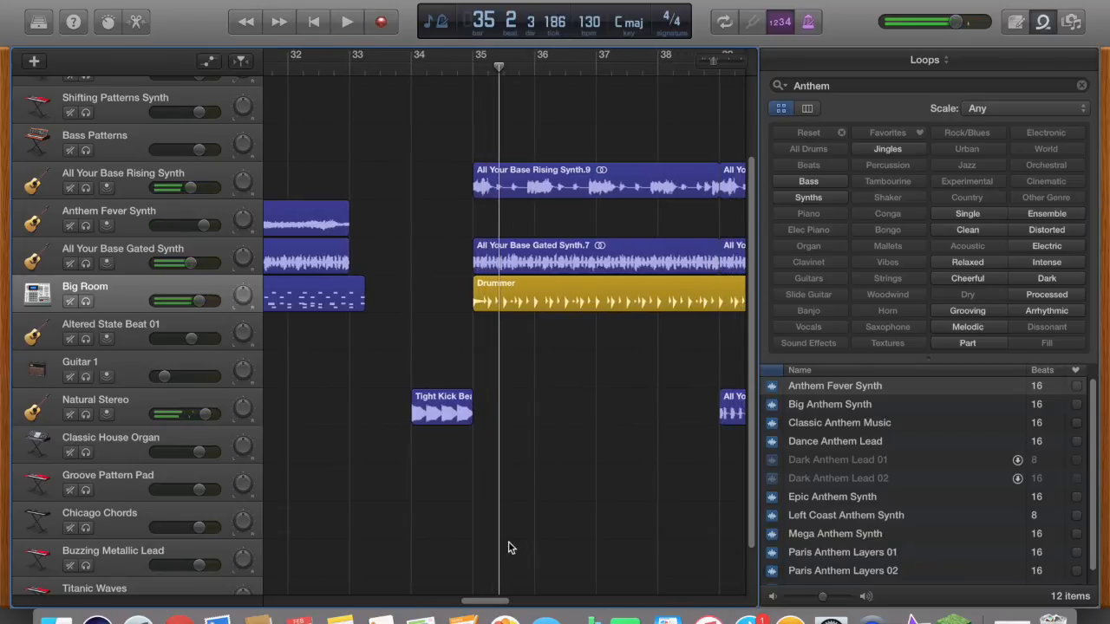
Place the playhead at bar 39, where the All Your Base Blip Synth.6 region begins, and play a short stretch.
left_click_drag(488, 601, 310, 607)
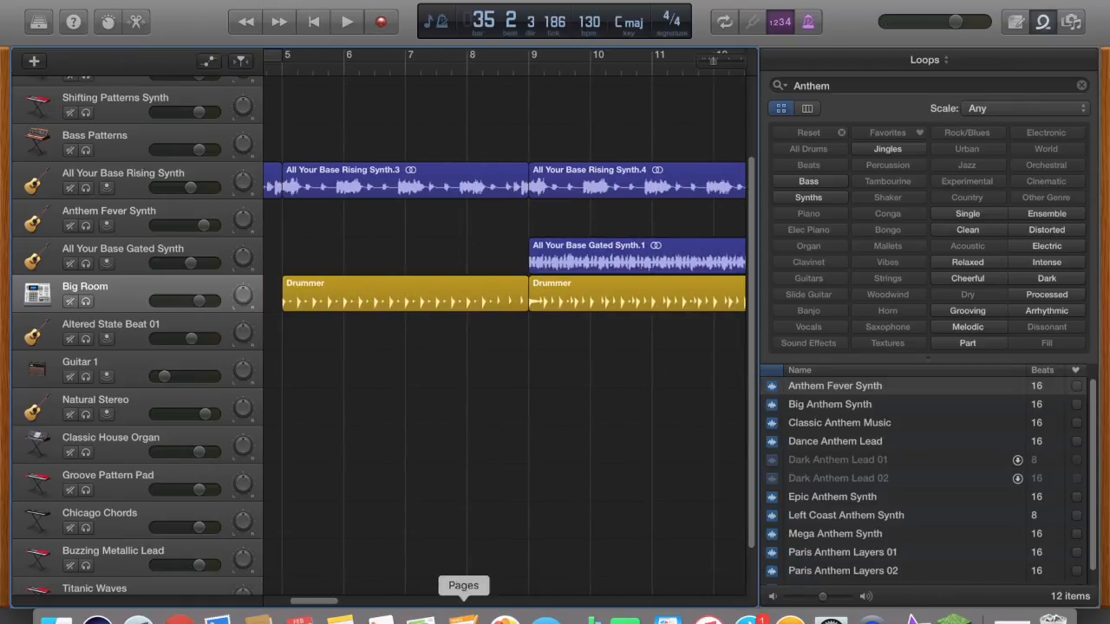
left_click_drag(303, 601, 506, 549)
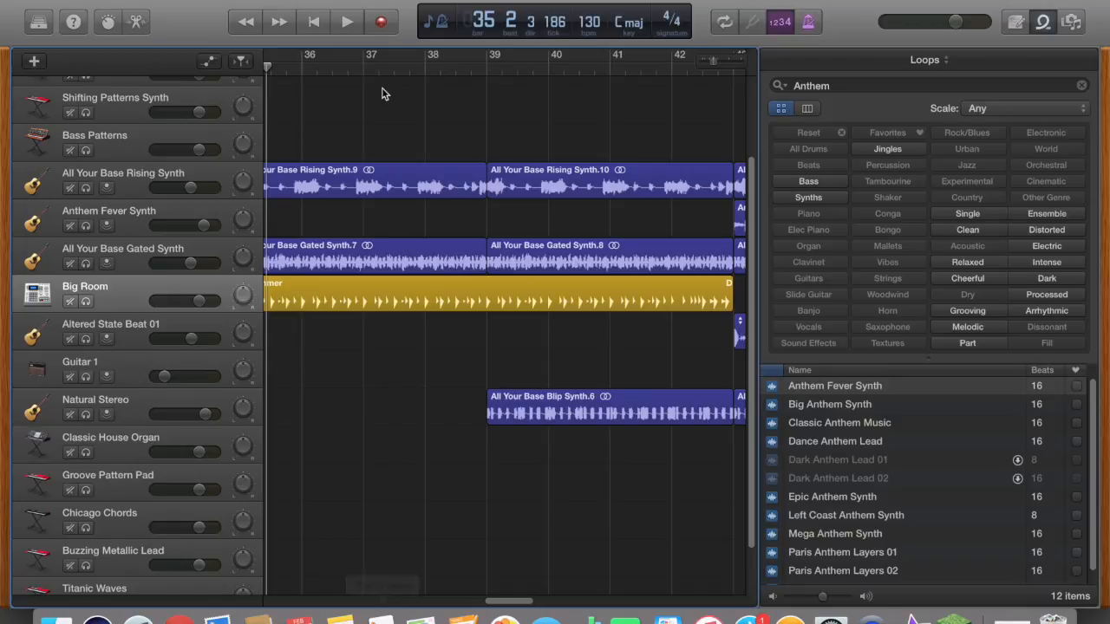
left_click(474, 67)
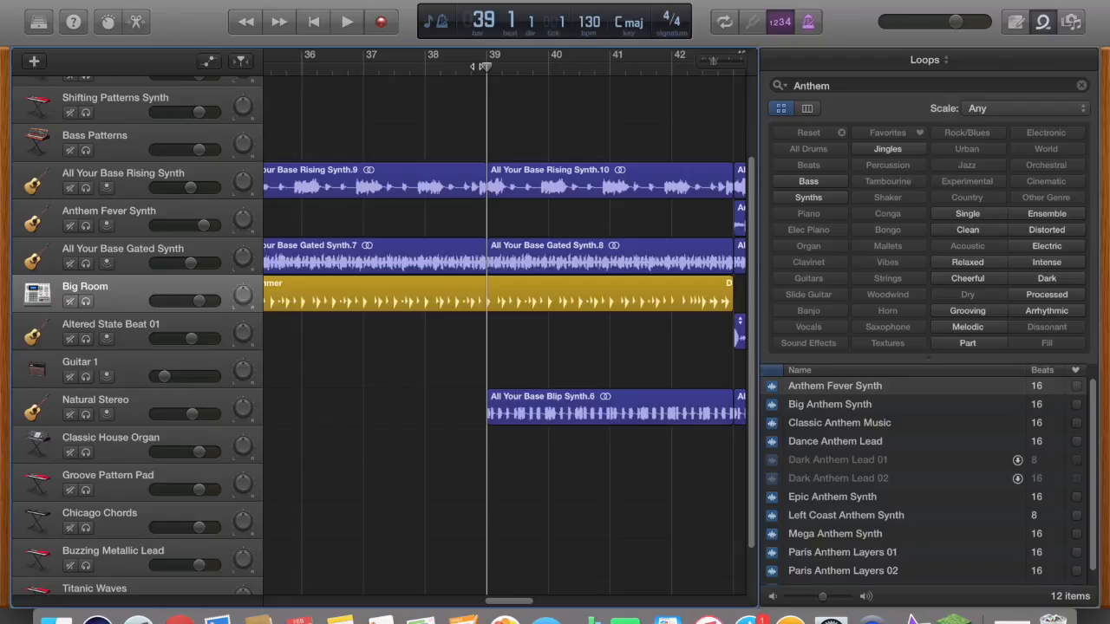
key("space")
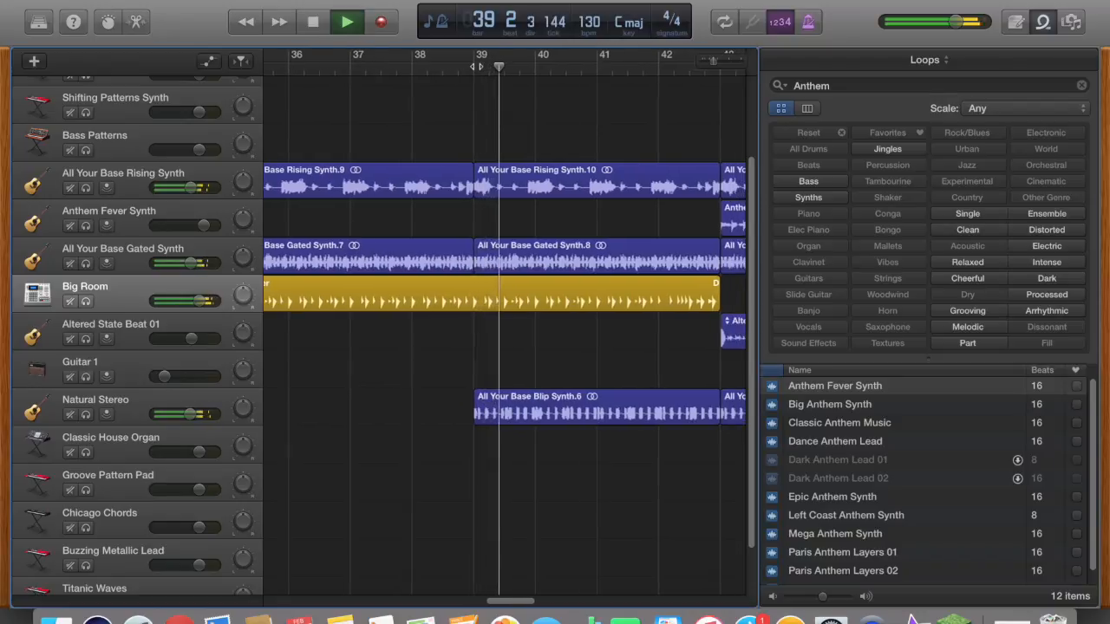
key("space")
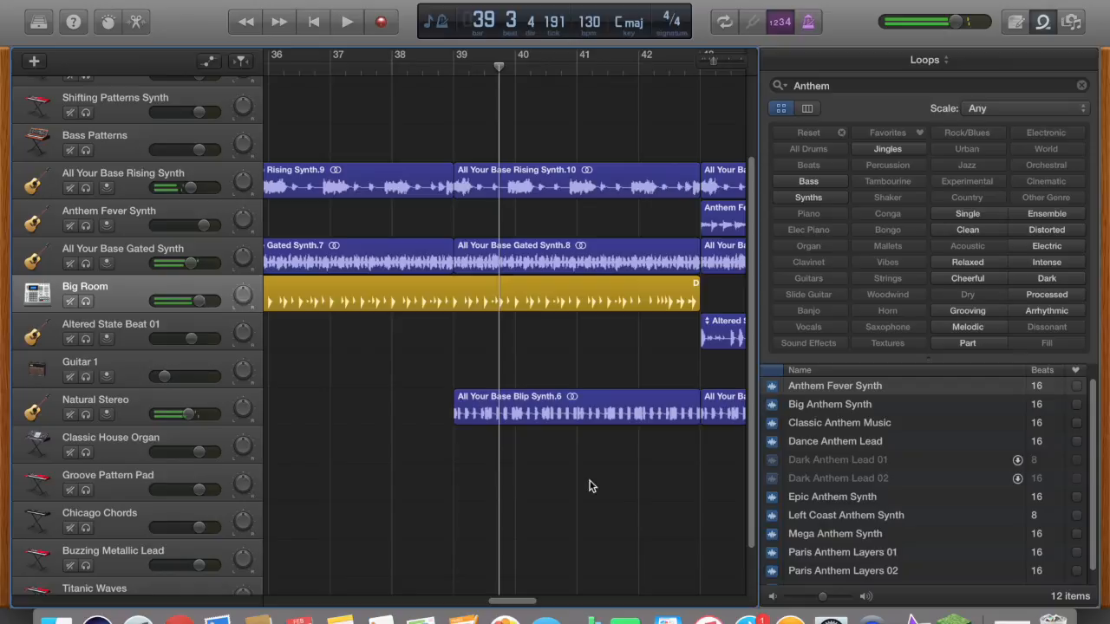
Continue playback into the Anthem Fever Synth.4 section at bar 43 and compare it with the matching section at bar 17.
key("space")
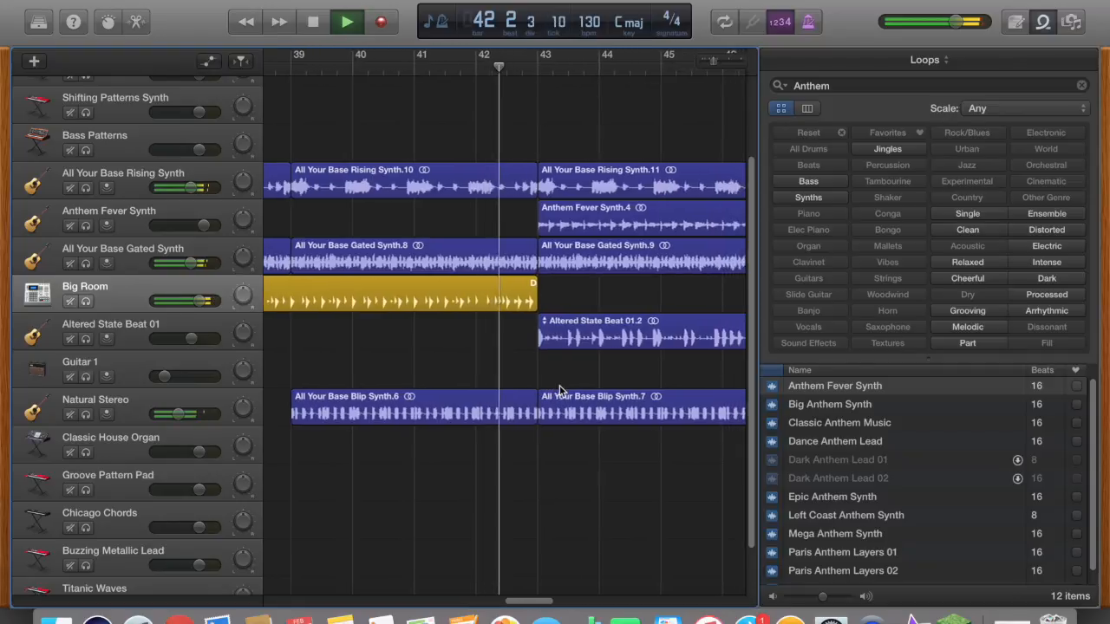
key("space")
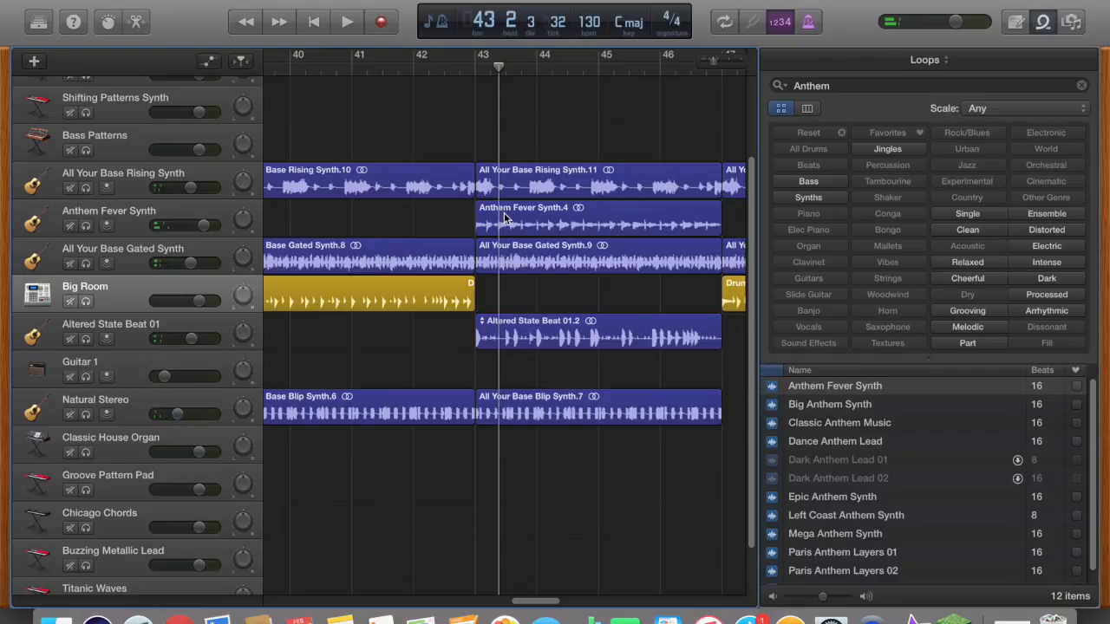
left_click_drag(520, 601, 476, 615)
scroll(500, 199, "left", 15)
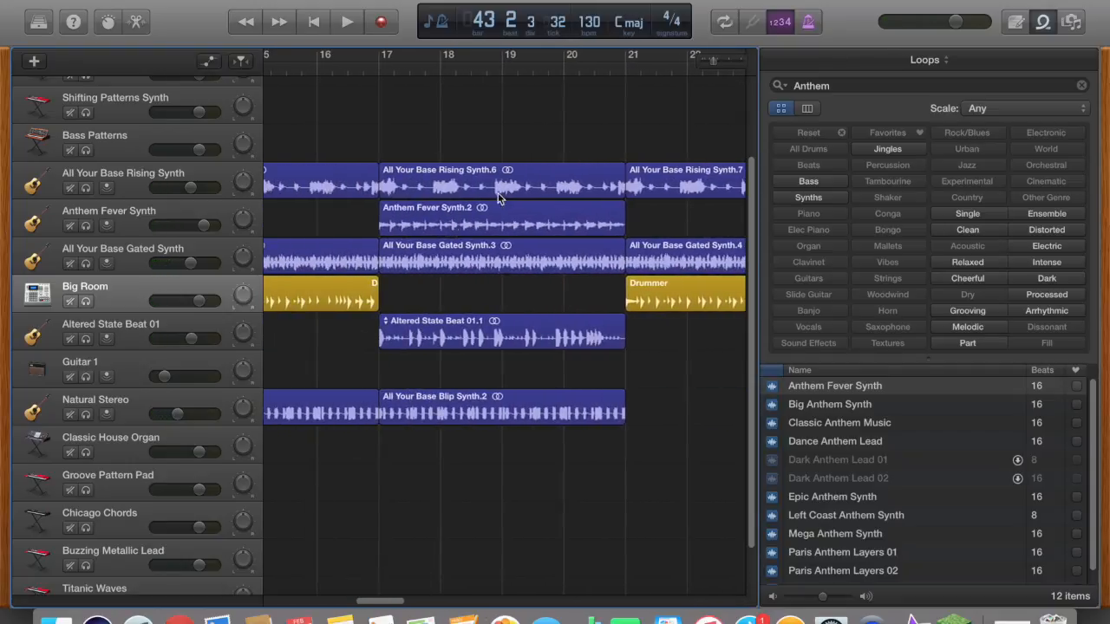
key("space")
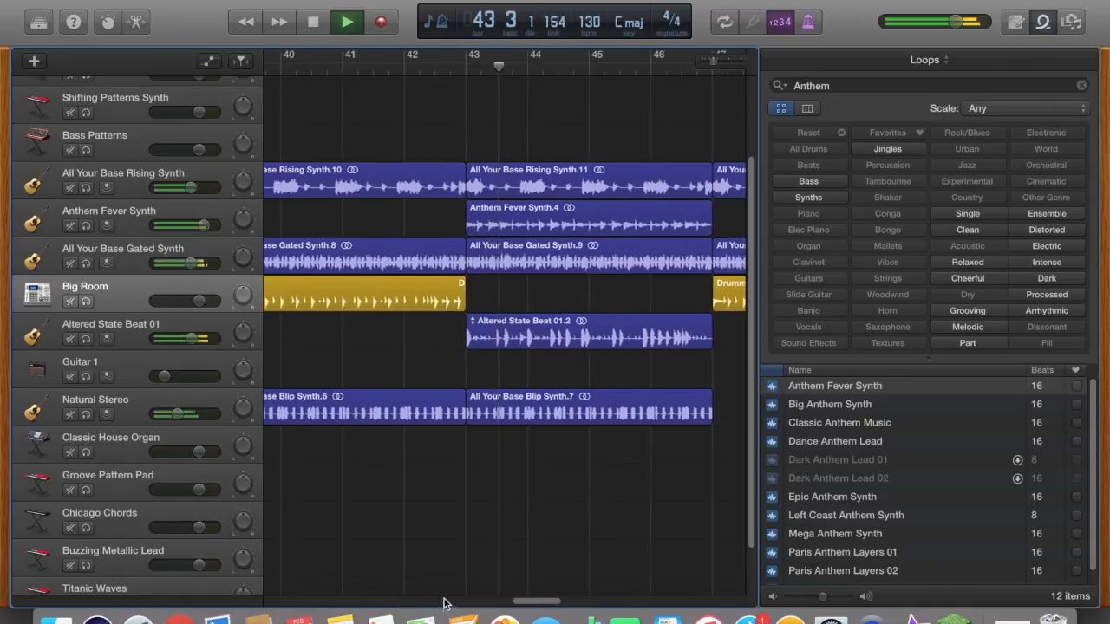
key("space")
Place the playhead at bar 48 and review the whole arrangement zoomed out, down to its ending at bar 68.
left_click_drag(538, 604, 689, 587)
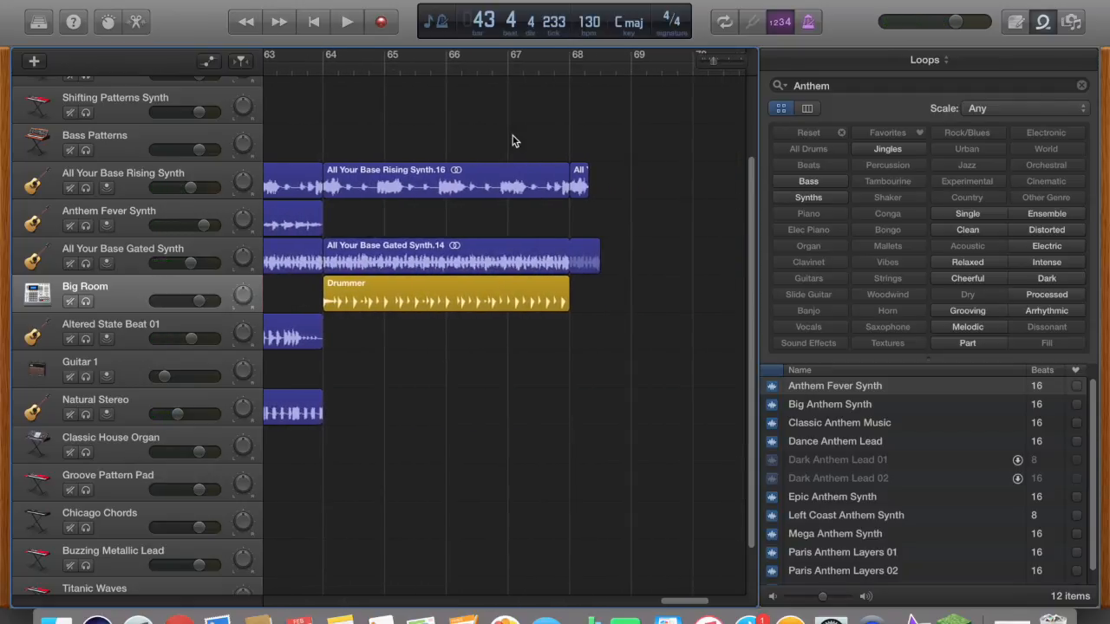
key("space")
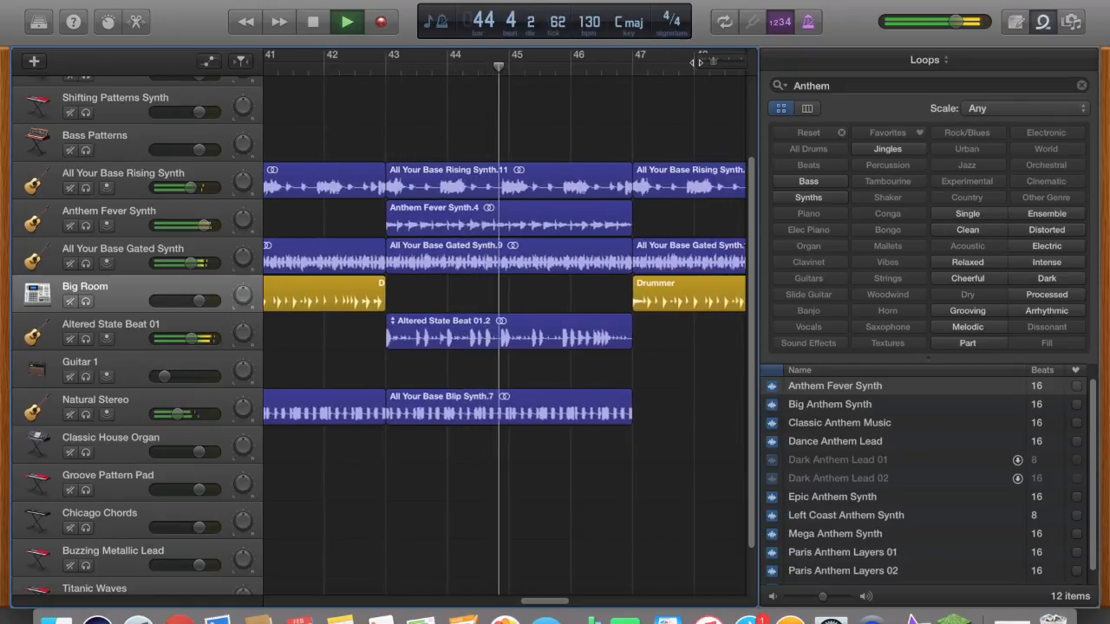
double_click(663, 68)
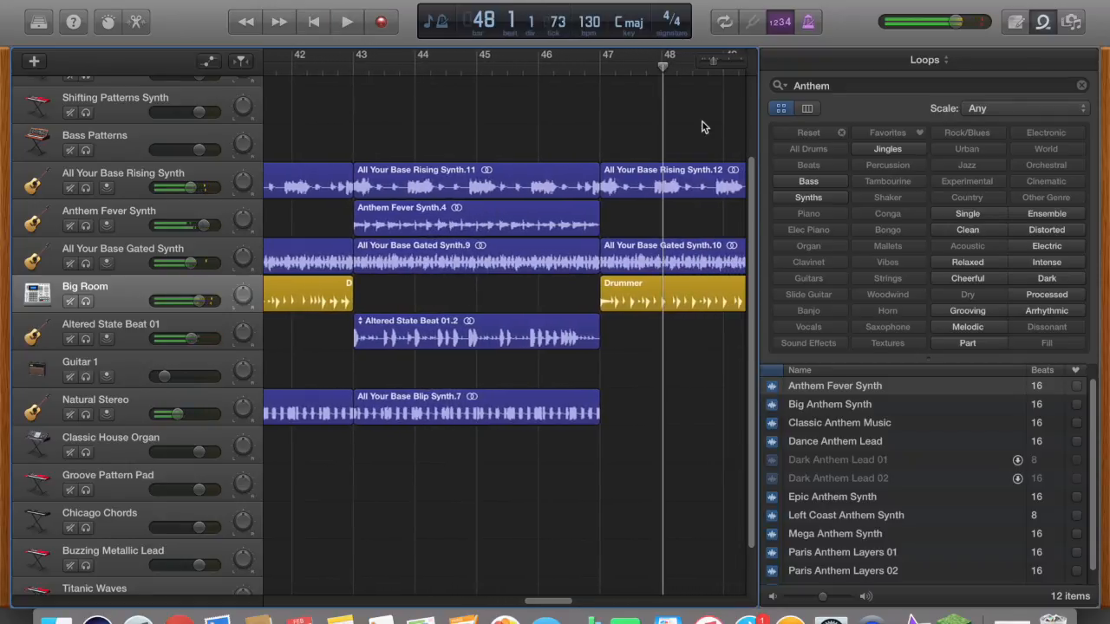
key("z")
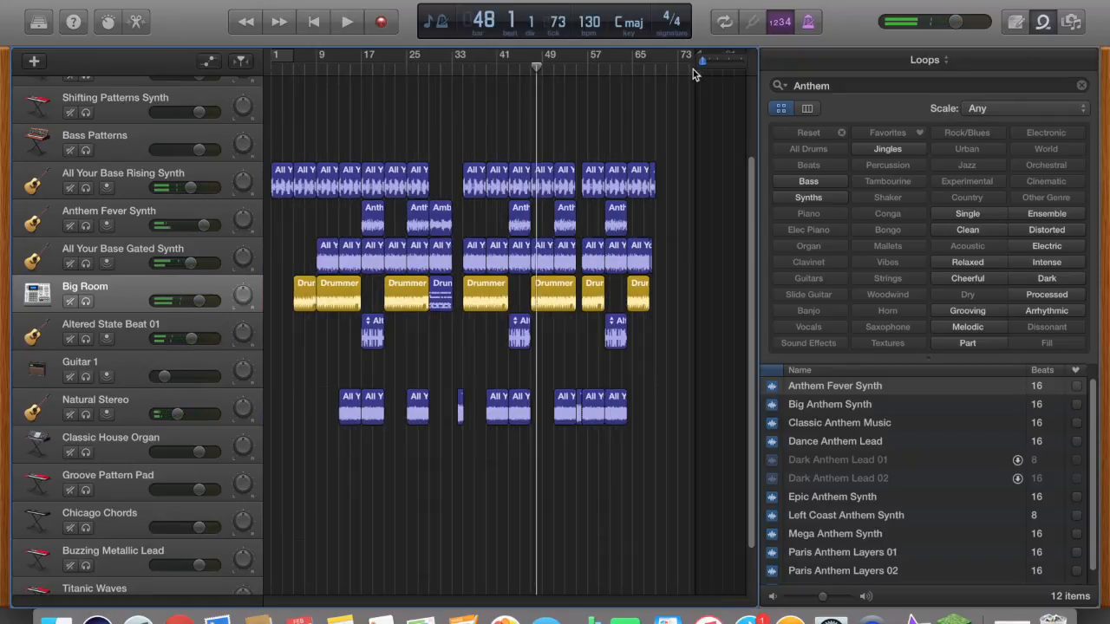
left_click_drag(693, 70, 711, 130)
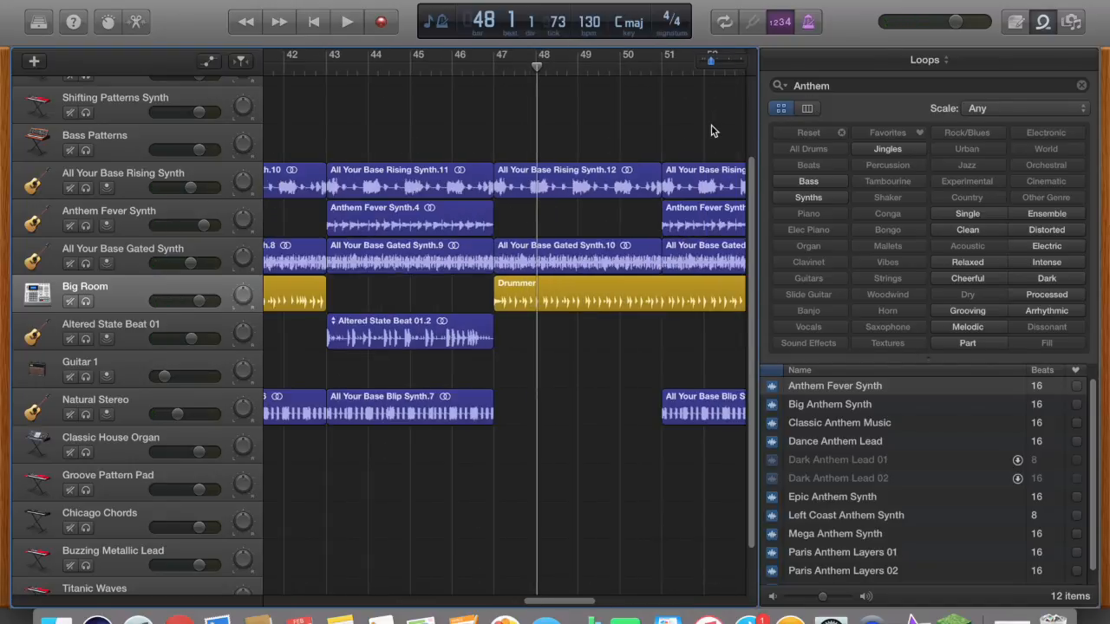
left_click_drag(555, 602, 668, 597)
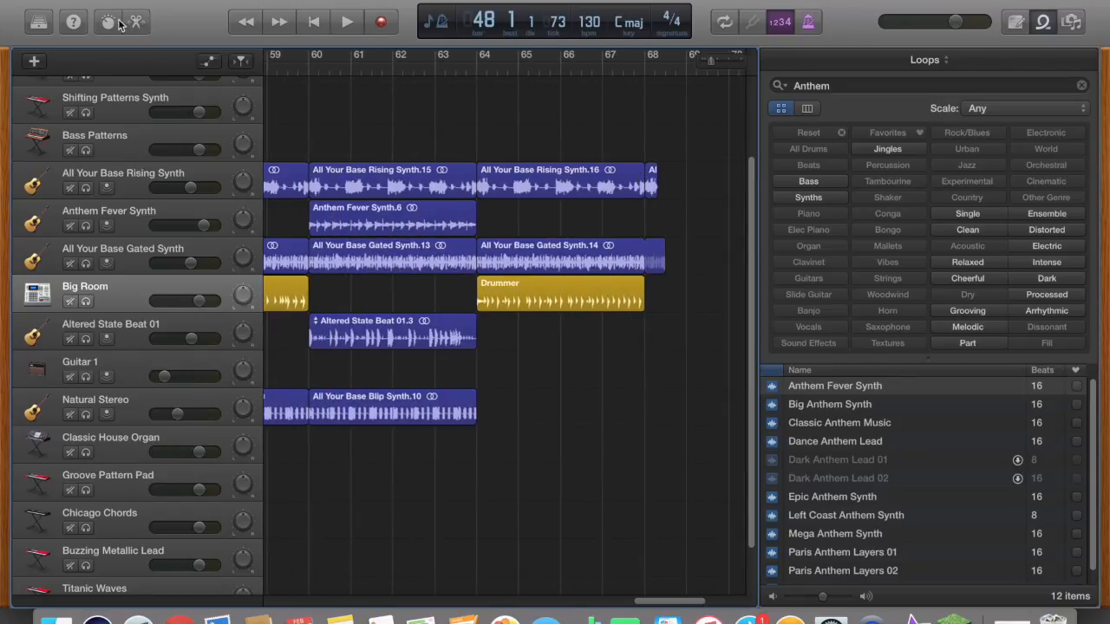
Show the tracks' volume automation, examine the curves around bars 29 to 35 and bar 68, and hide the automation again.
left_click(209, 60)
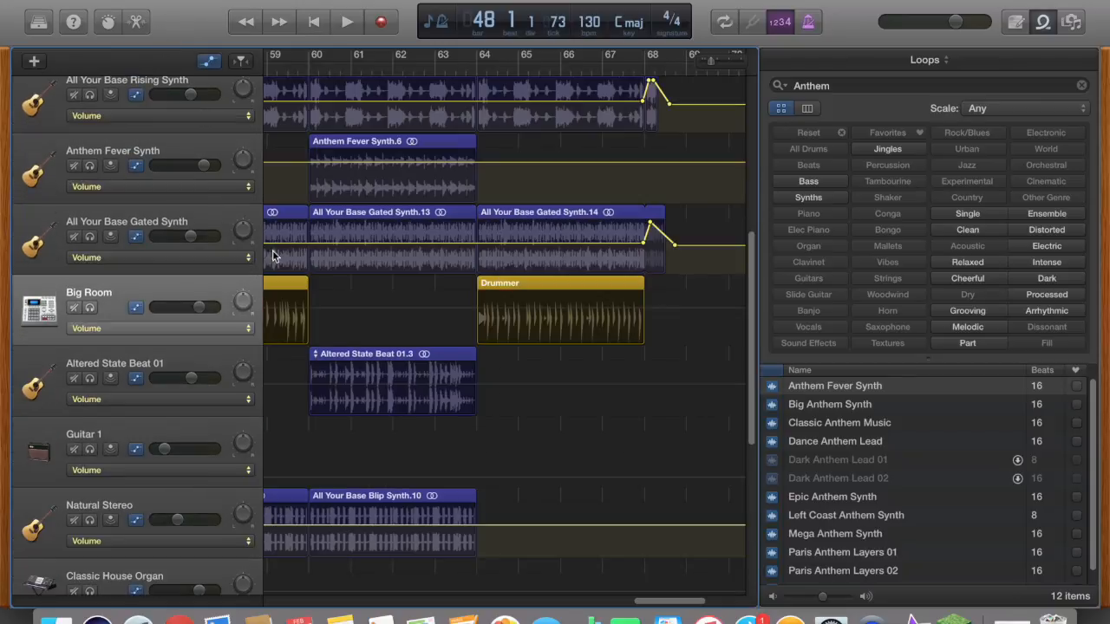
left_click_drag(672, 605, 682, 605)
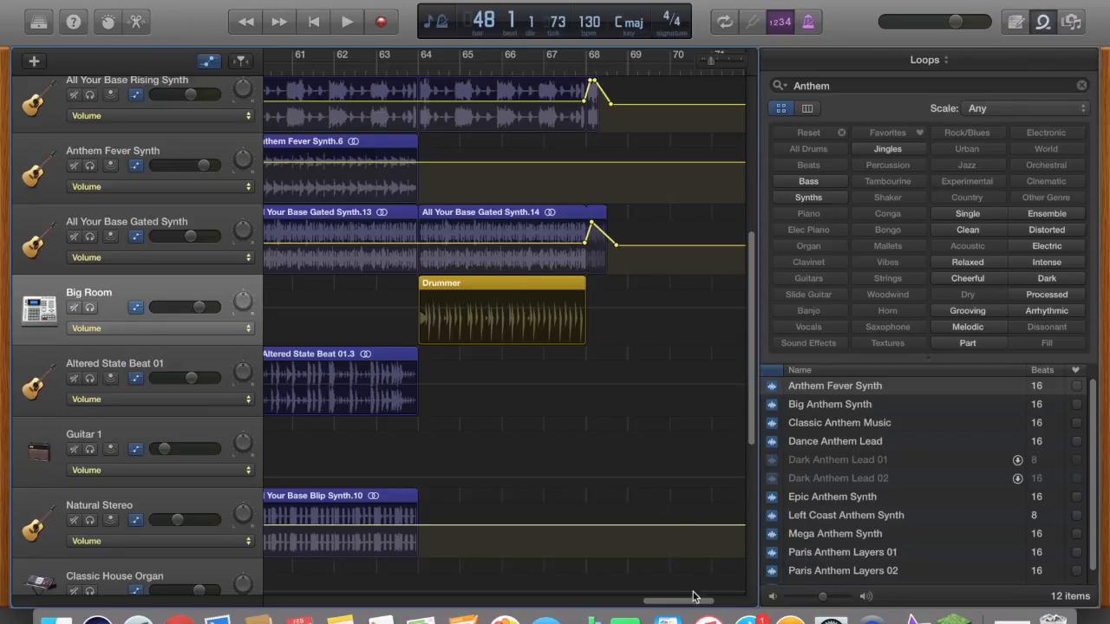
left_click_drag(707, 605, 508, 616)
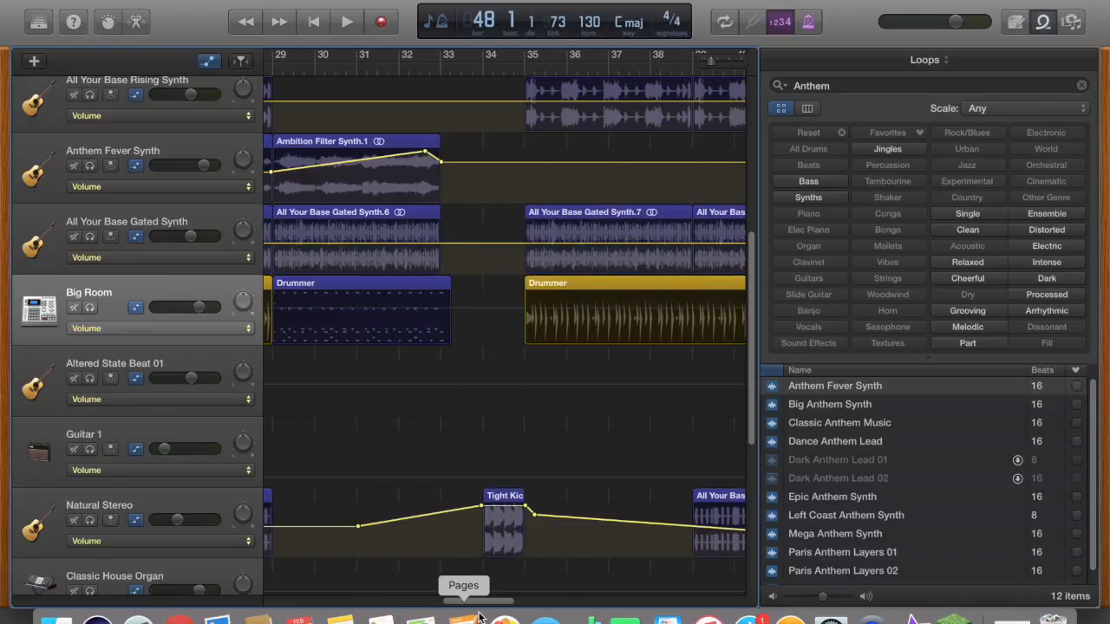
left_click_drag(480, 602, 711, 601)
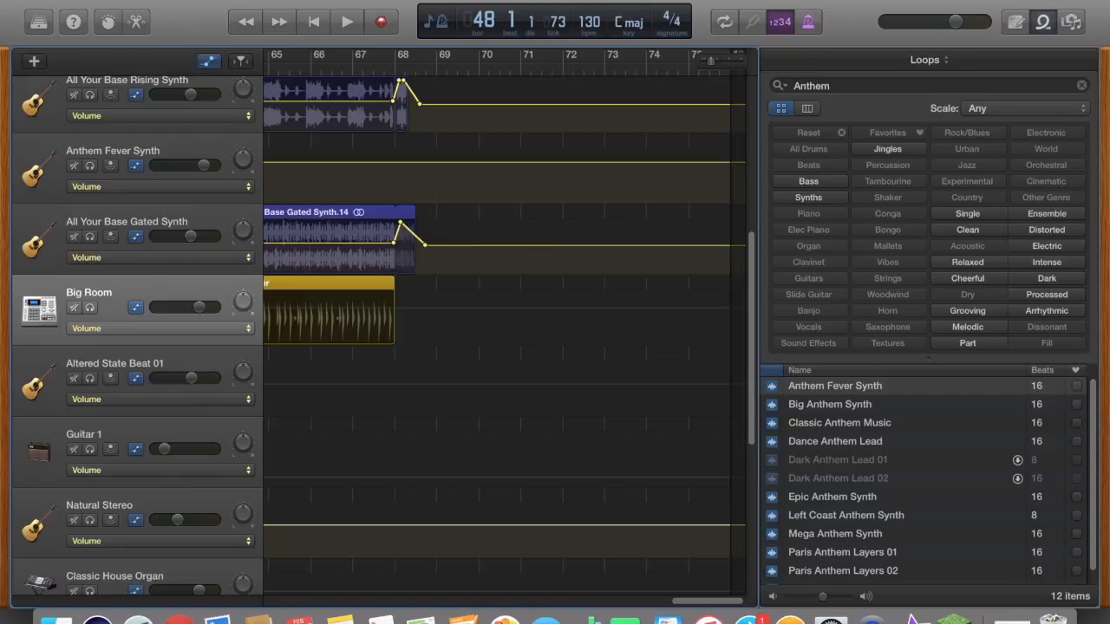
left_click_drag(711, 601, 199, 557)
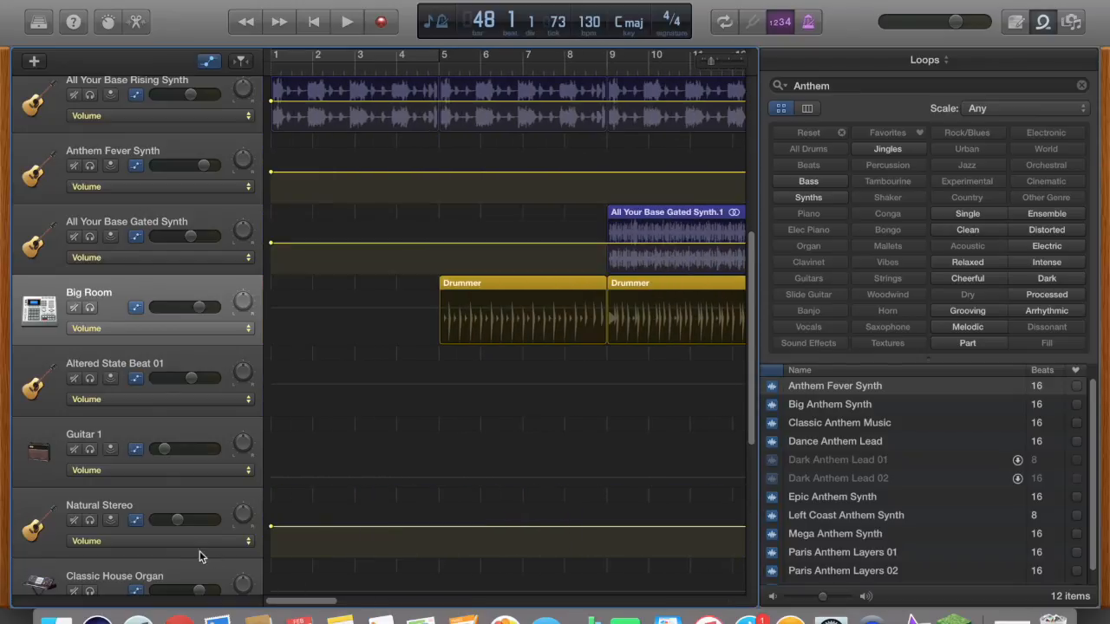
left_click(208, 60)
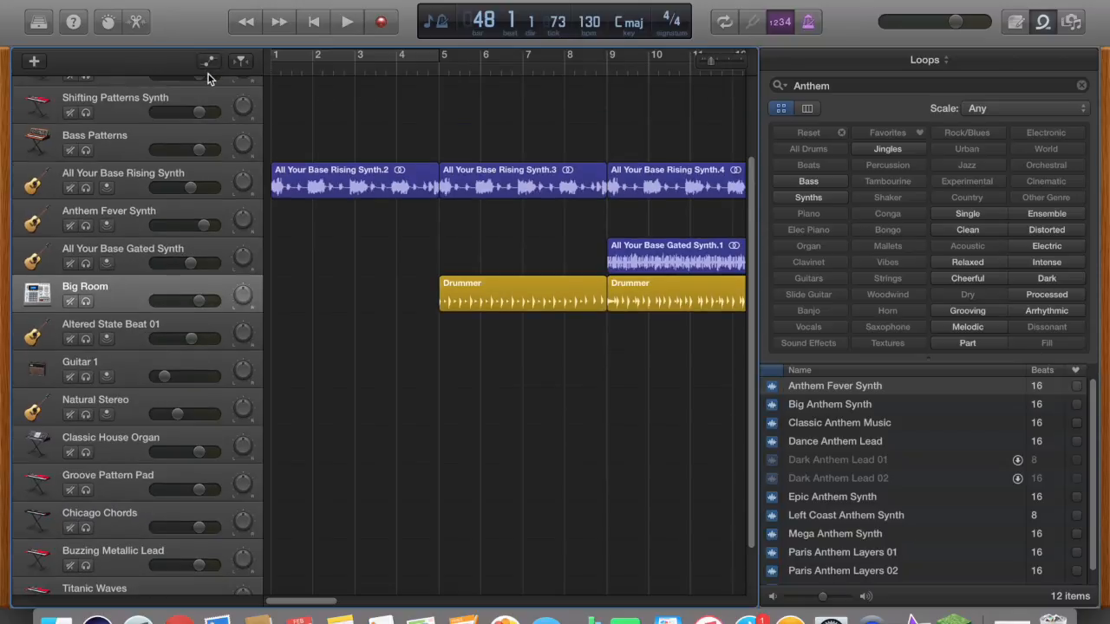
Open the new-track options, view the settings for a guitar or bass audio track, and close them without creating a track.
left_click(34, 61)
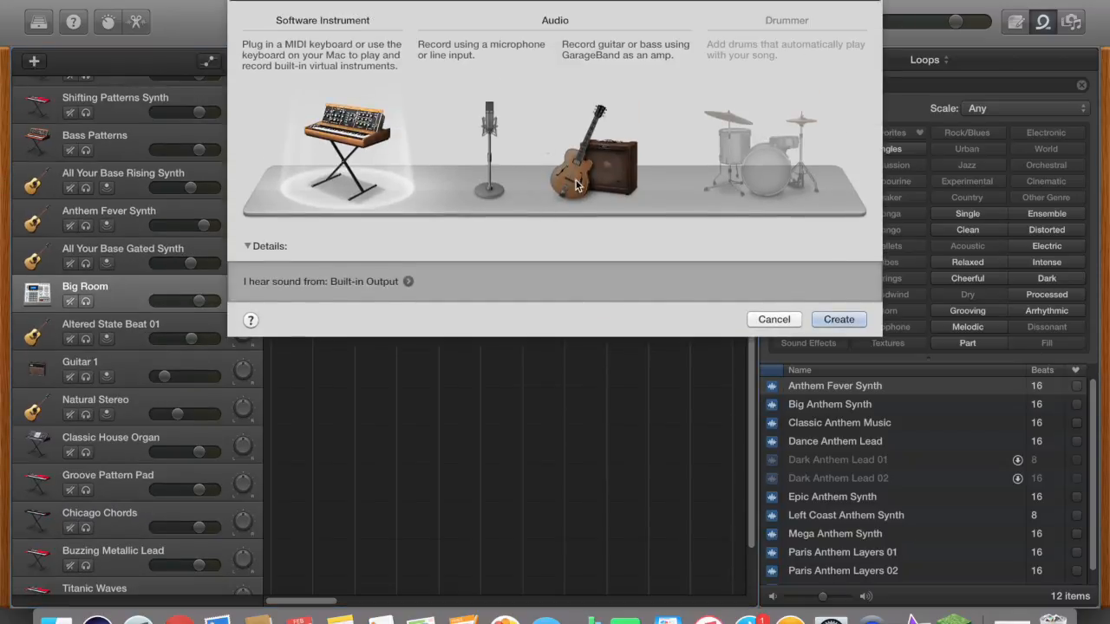
left_click(607, 155)
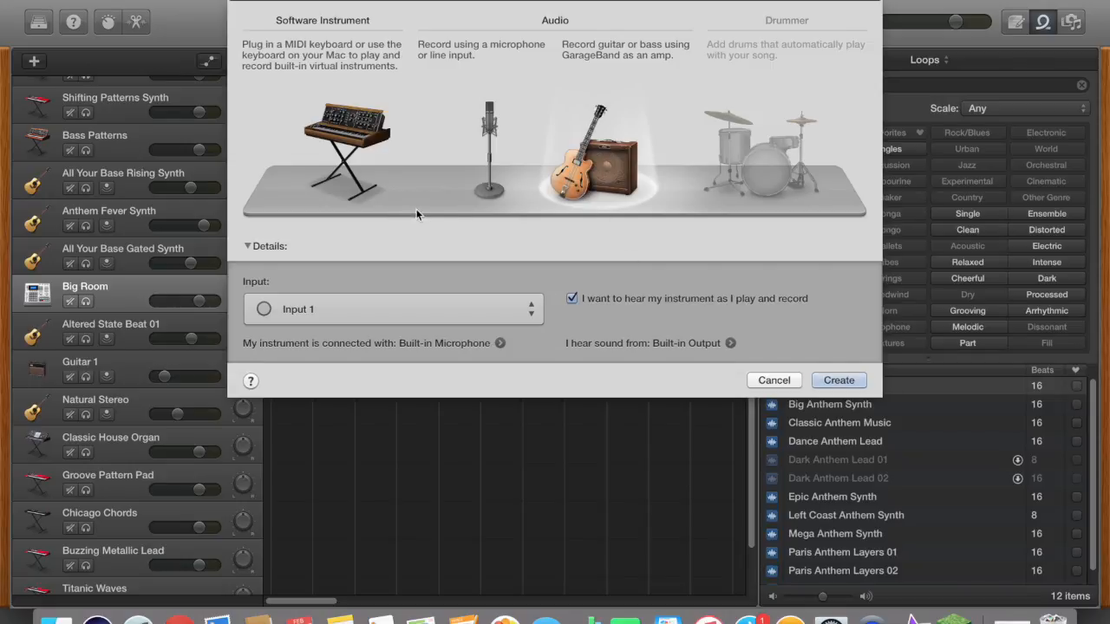
mouse_move(803, 170)
left_click(776, 381)
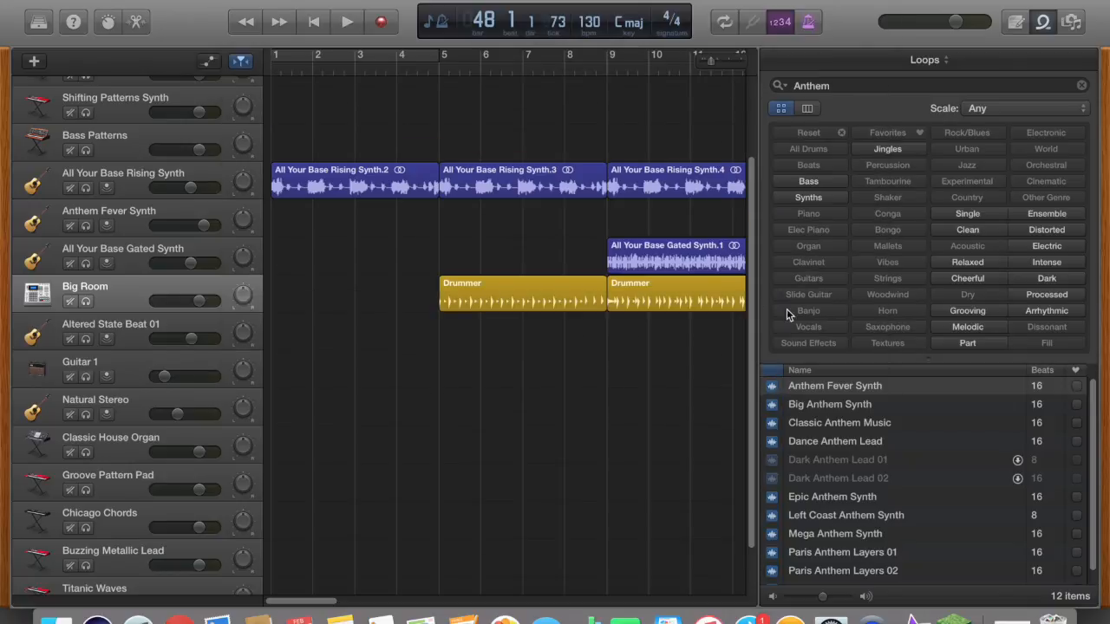
Open the project notes and change the song name from The Fight to Disco Lights.
left_click(1014, 26)
left_click(905, 133)
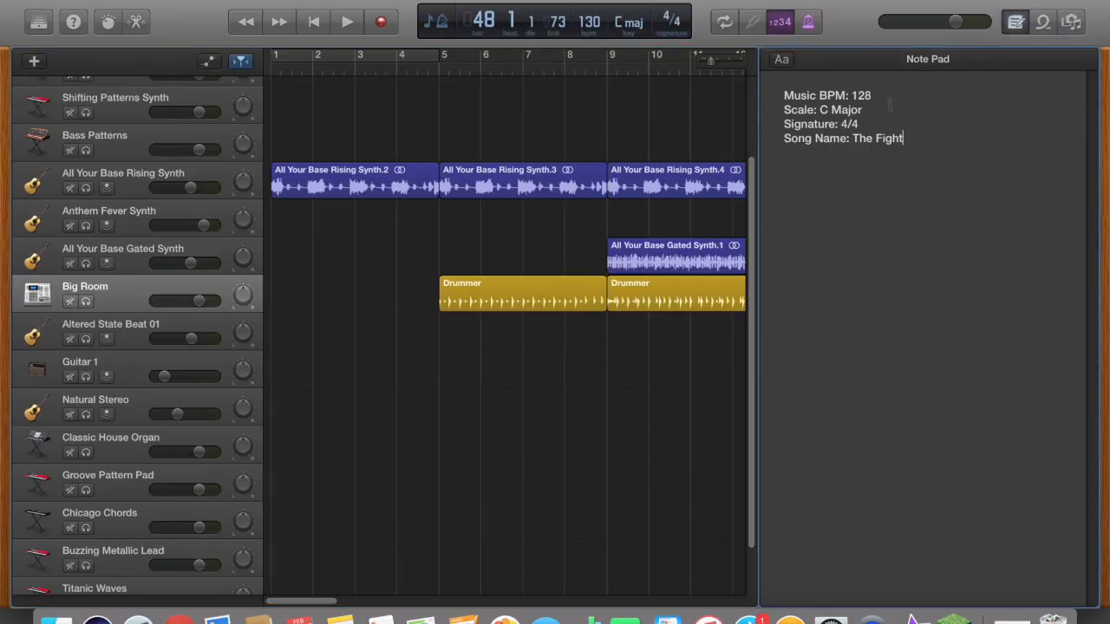
key("BackSpace")
key("BackSpace")
key("BackSpace")
key("BackSpace")
key("BackSpace")
key("BackSpace")
key("BackSpace")
key("BackSpace")
type("Disco Lights")
Add a new line reading "Genre: Party Rock" below the song name in the project notes.
key("Return")
type("Genre")
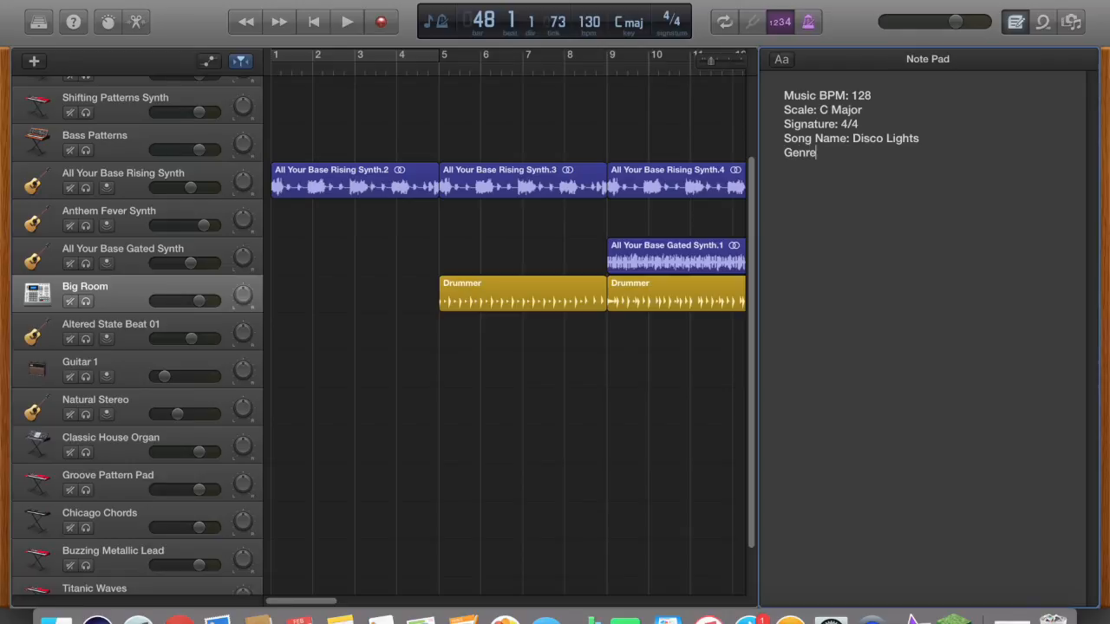
type(": Party Rock")
View the audio sources in the media browser and return to the Apple Loops browser.
left_click(1072, 21)
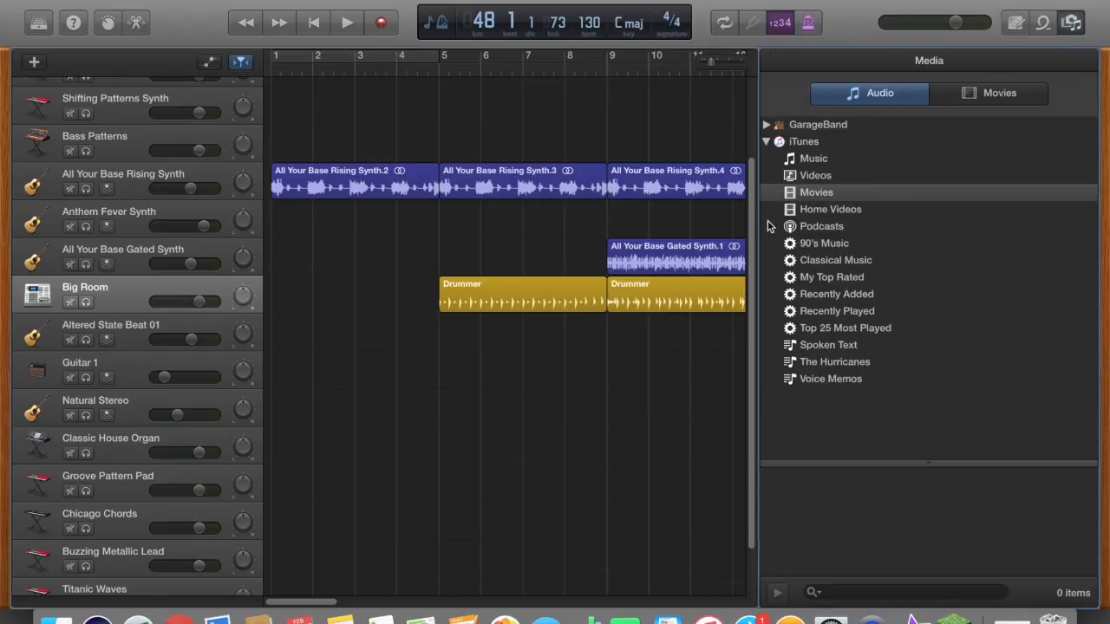
left_click(1043, 23)
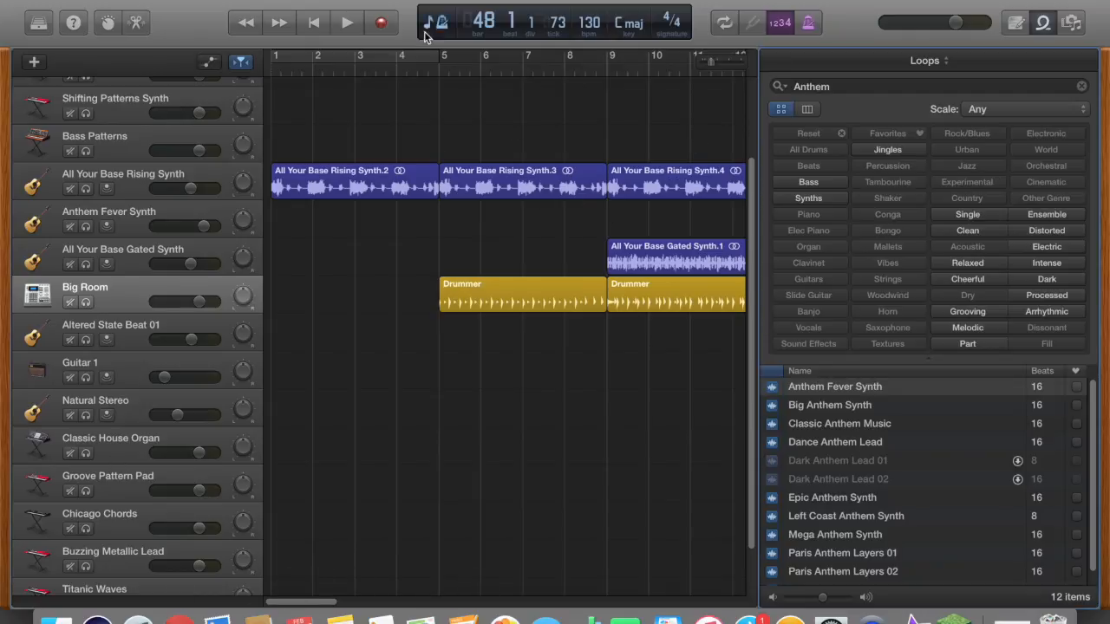
Select the Airship Rising track, show the automation lanes of the tracks, and hide them again.
scroll(321, 117, "up", 3)
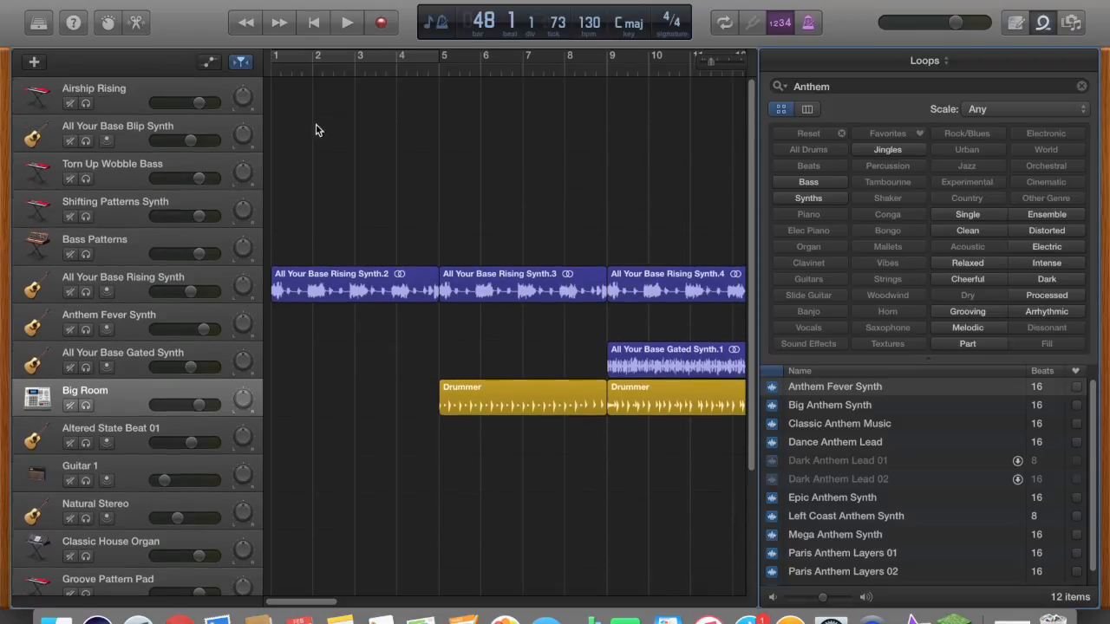
left_click(121, 91)
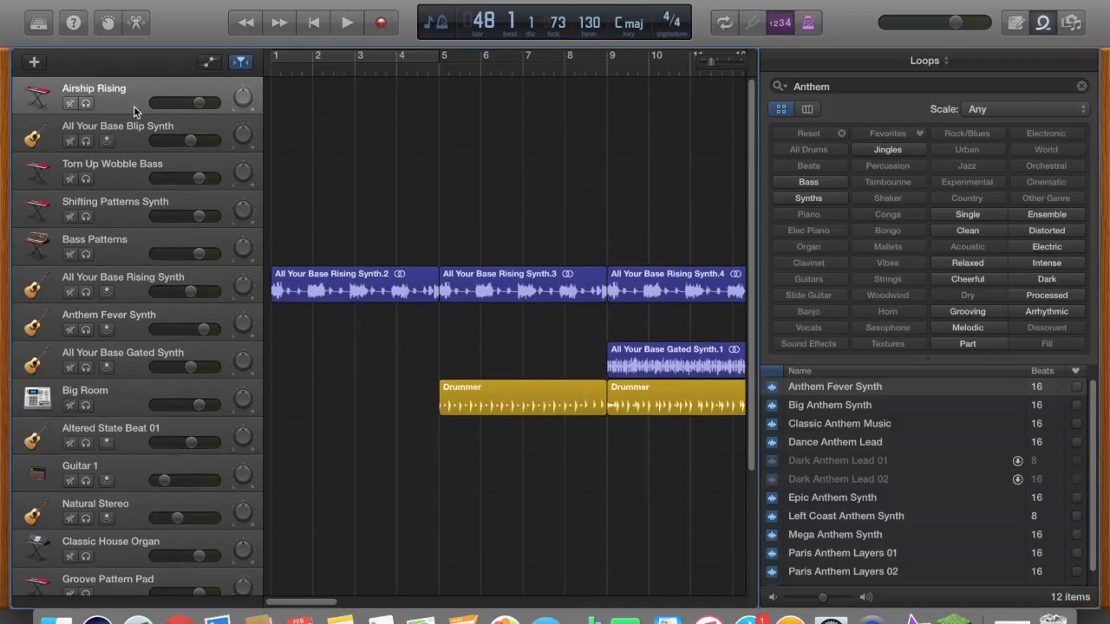
left_click(210, 64)
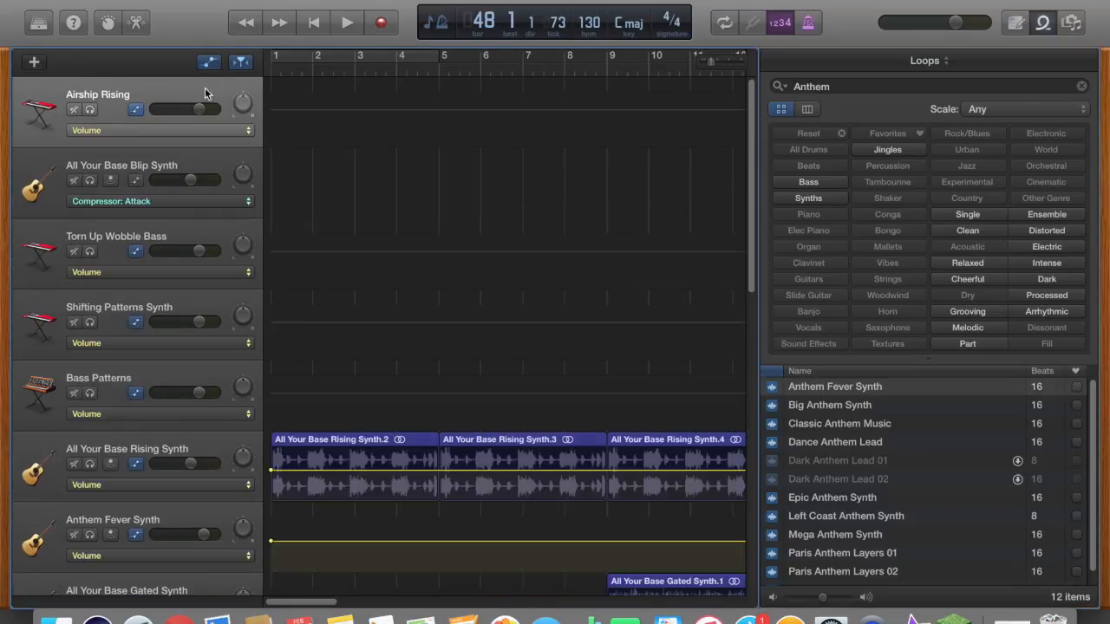
left_click(209, 63)
Show the editor area below the tracks and turn off the Catch Playhead option, leaving the Airship Rising track's name as it is.
left_click(136, 24)
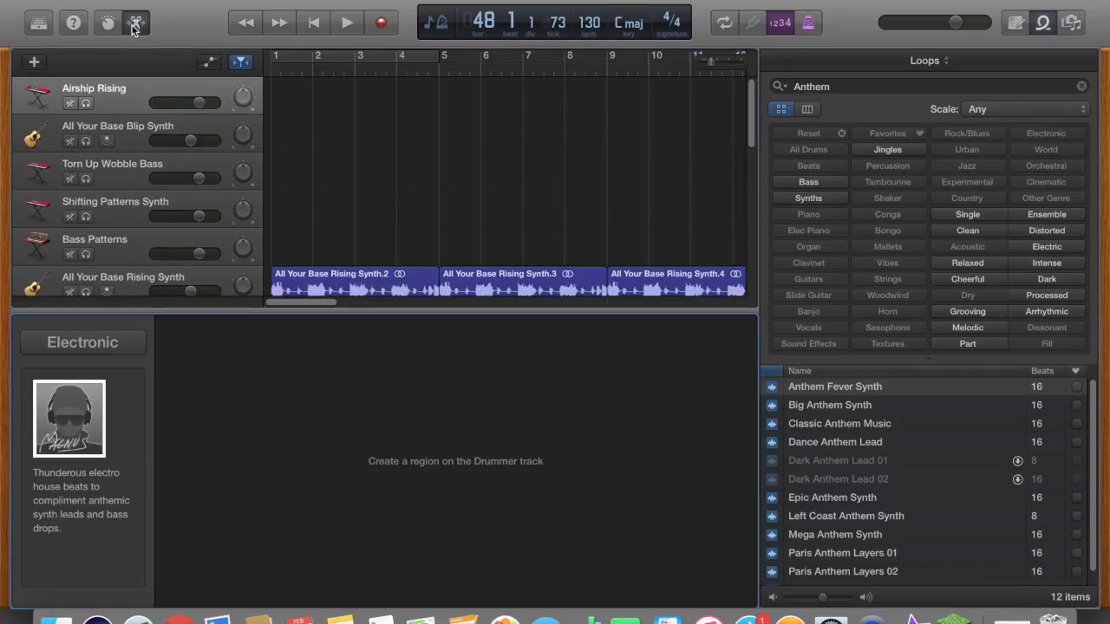
left_click(123, 98)
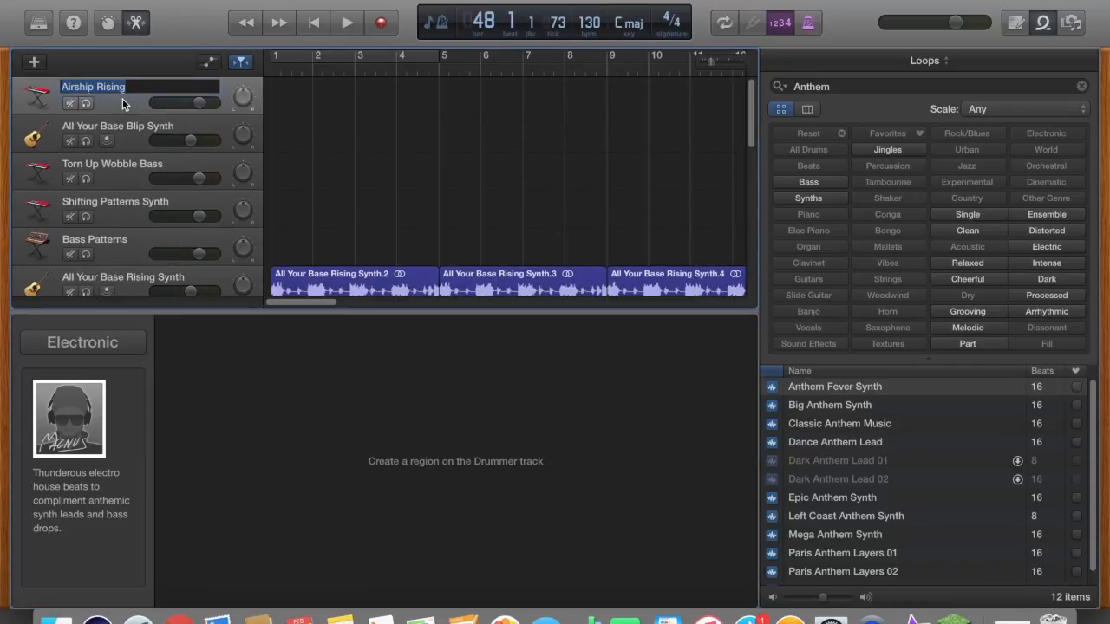
left_click(241, 62)
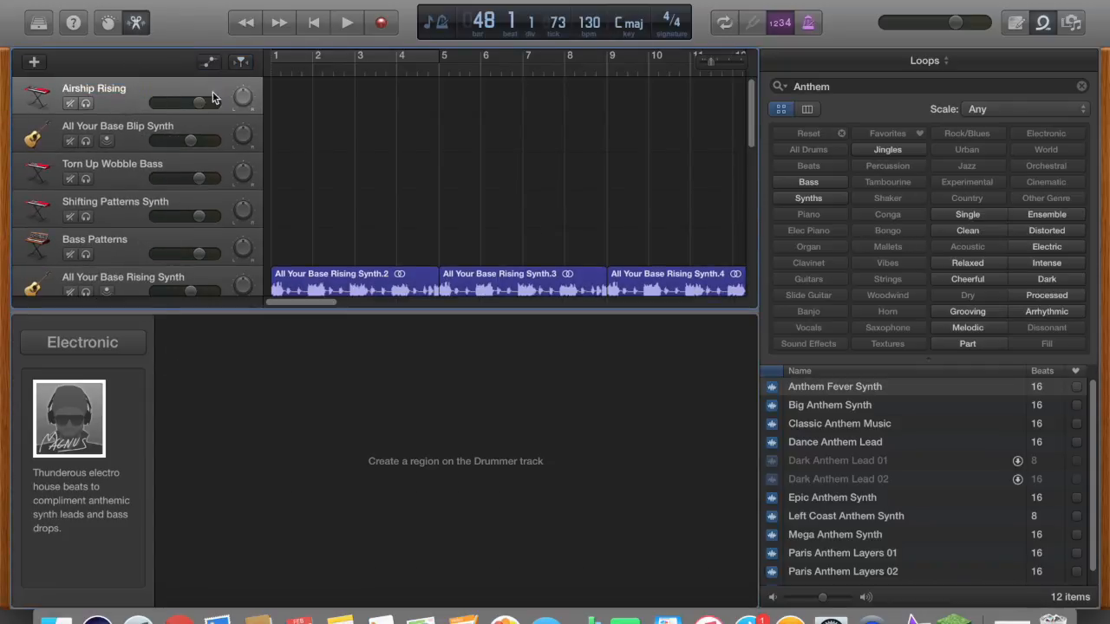
View the Library's sounds for the Airship Rising track, close the Library, and look over the tracks below.
left_click(33, 29)
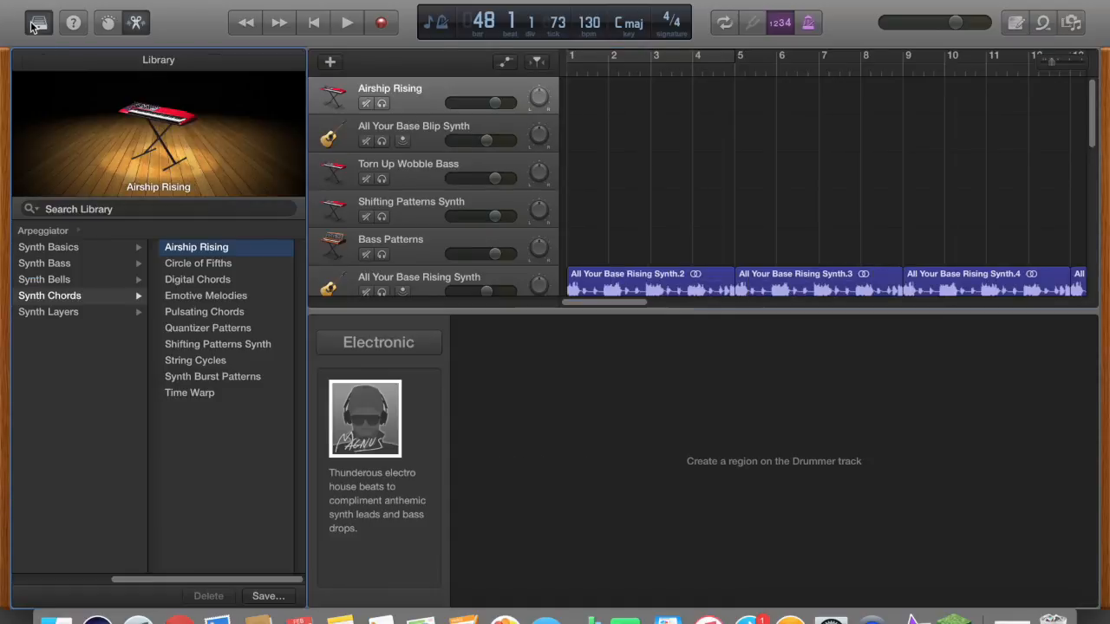
left_click(33, 29)
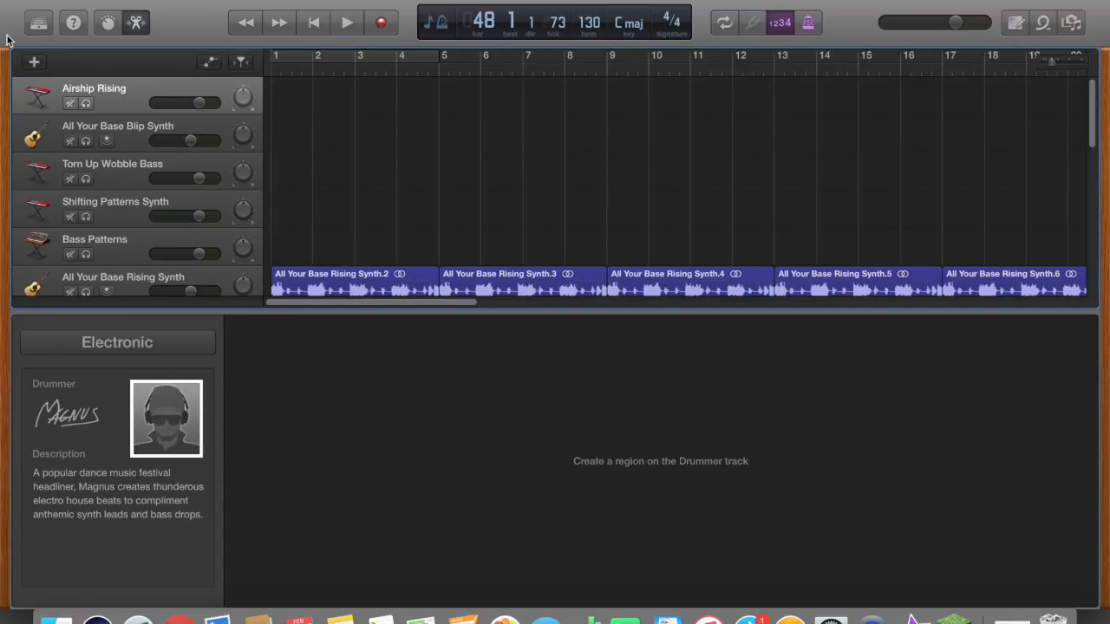
scroll(282, 213, "down", 3)
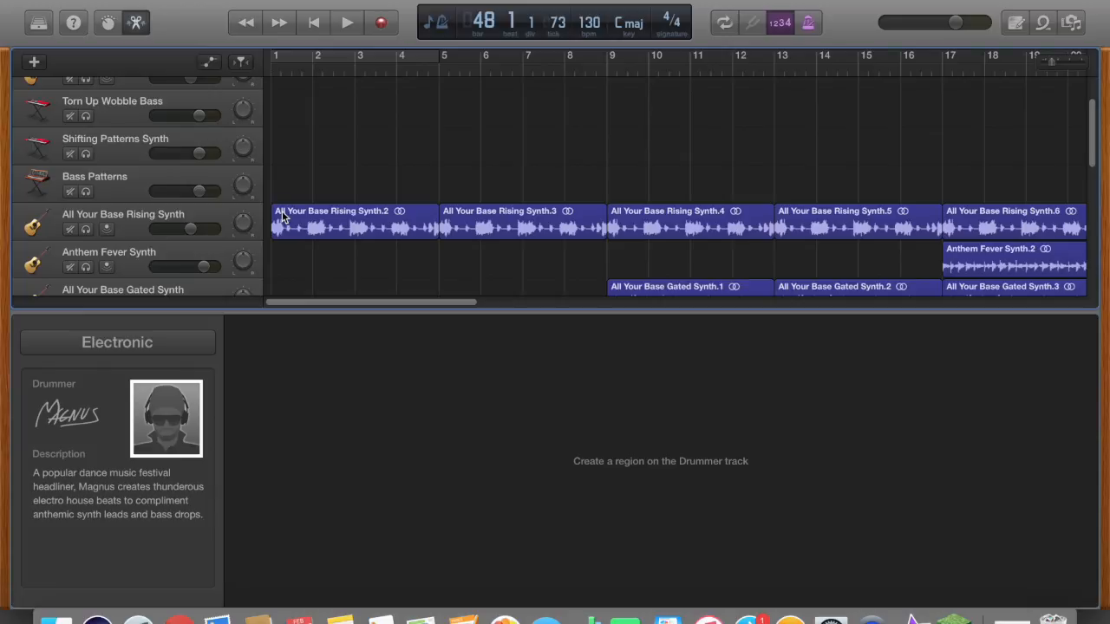
scroll(282, 218, "up", 1)
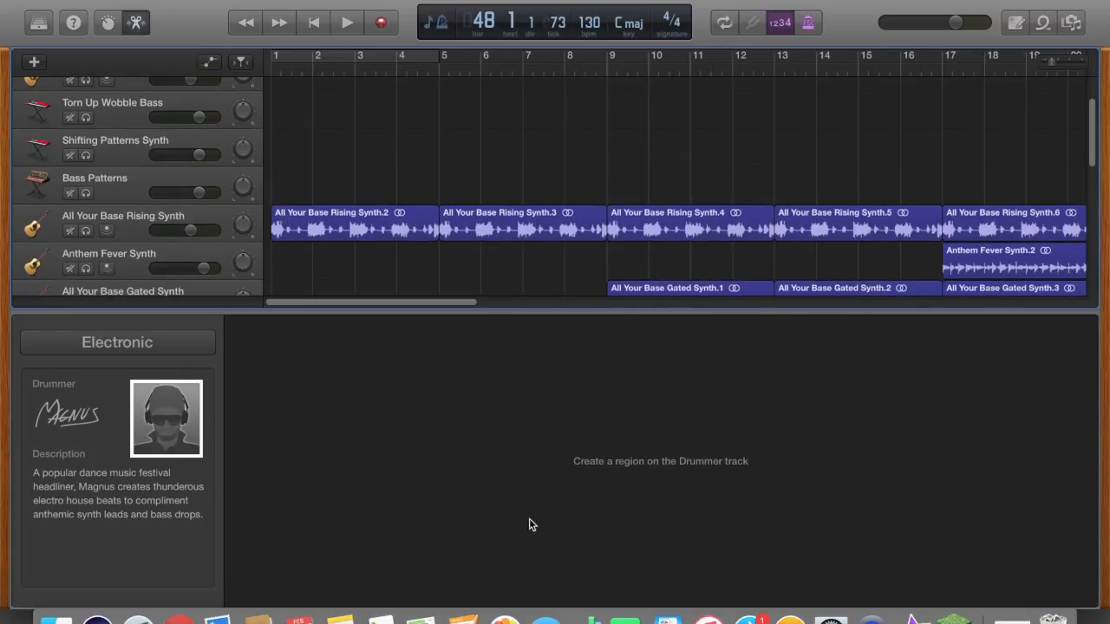
Close the Disco Lights project and save its changes.
left_click(748, 619)
left_click(10, 2)
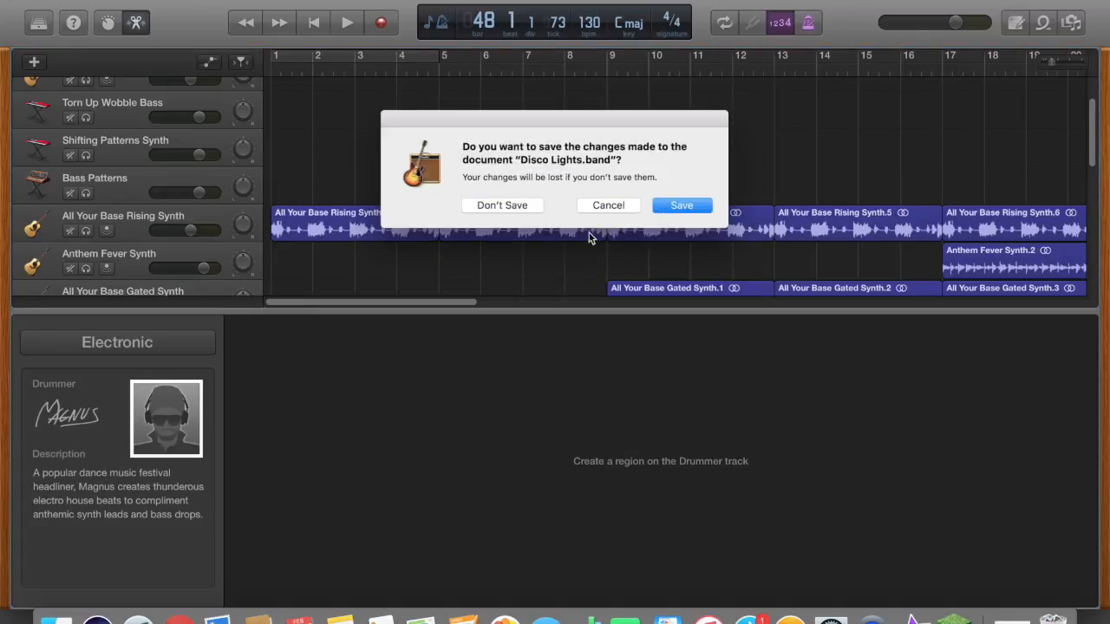
left_click(671, 205)
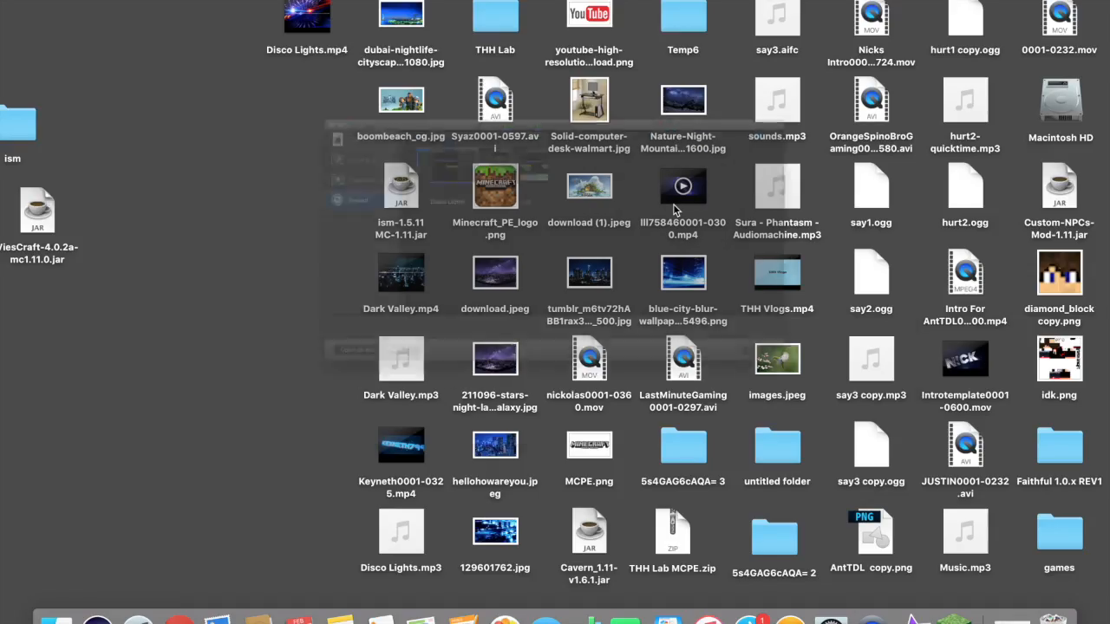